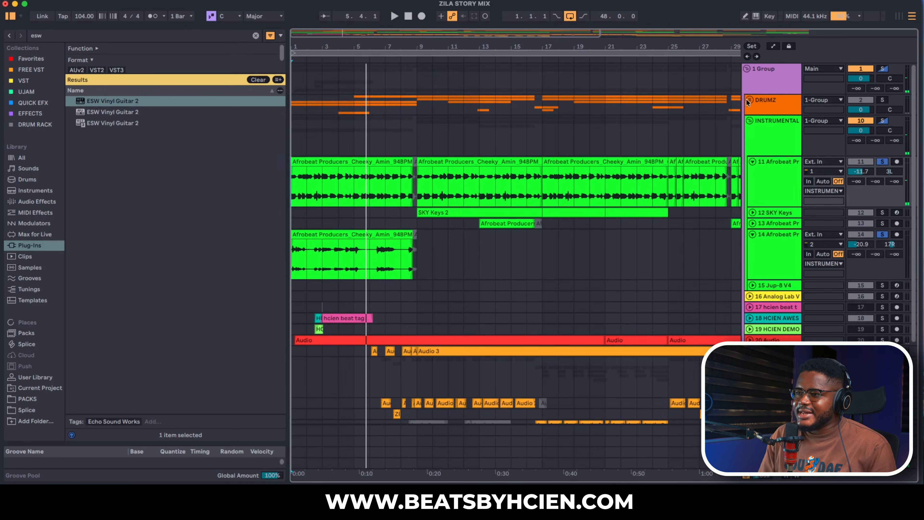
- Unfold the DRUMZ group and expand its tracks 5 Audio and 6 Audio to show their waveforms
click(748, 101)
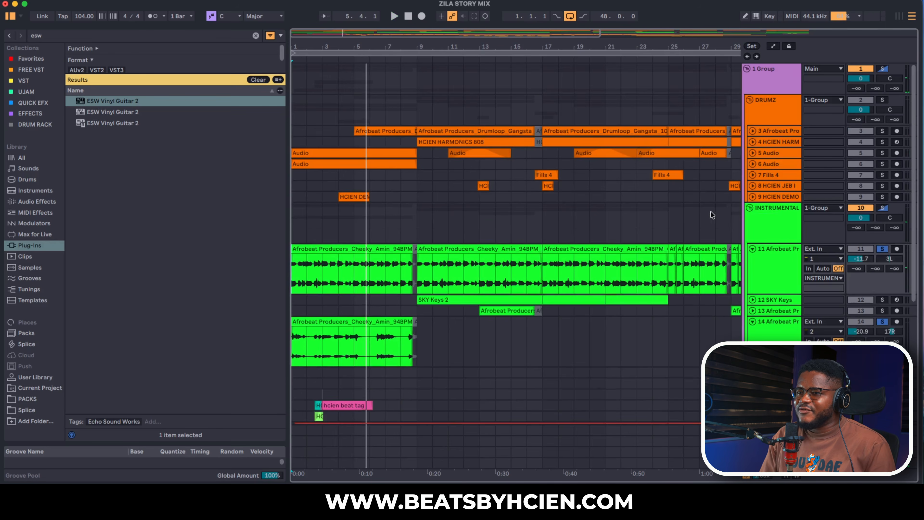
click(751, 154)
click(758, 172)
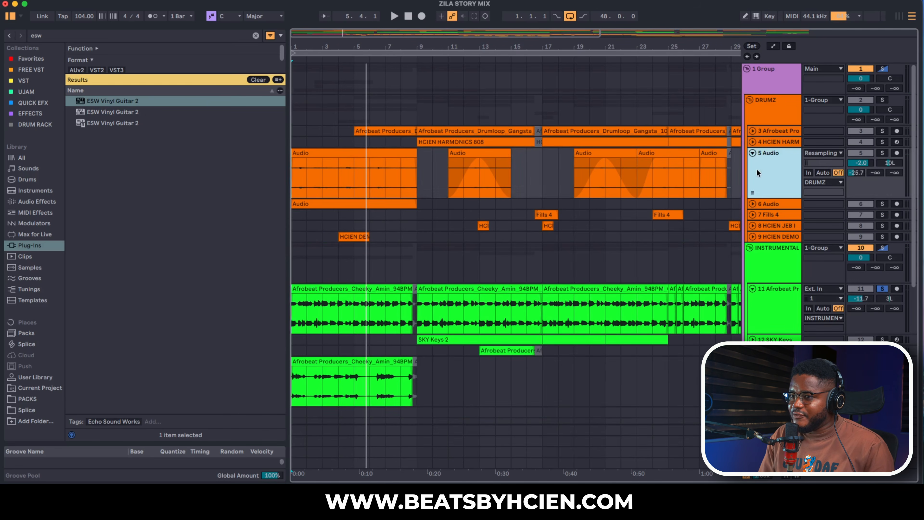
click(753, 204)
click(772, 229)
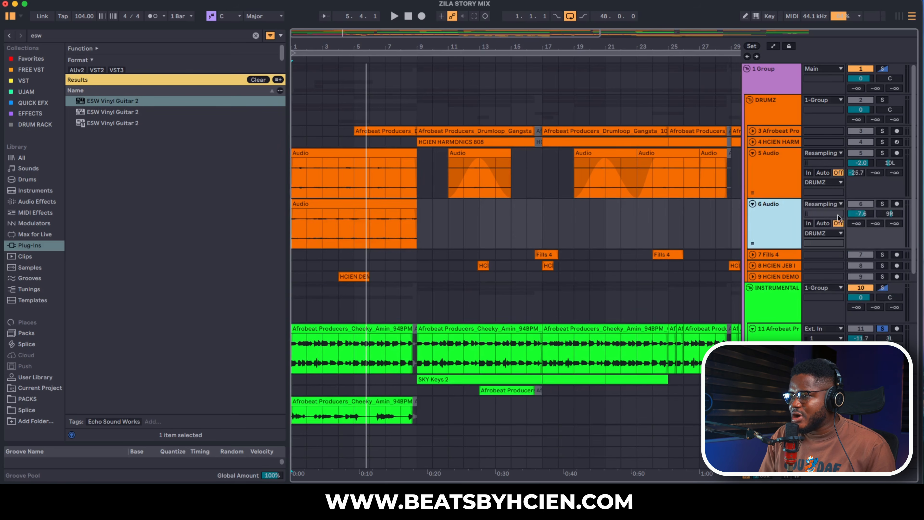
- Solo tracks 5 Audio and 6 Audio together and play the percussion
click(881, 205)
click(880, 153)
key(space)
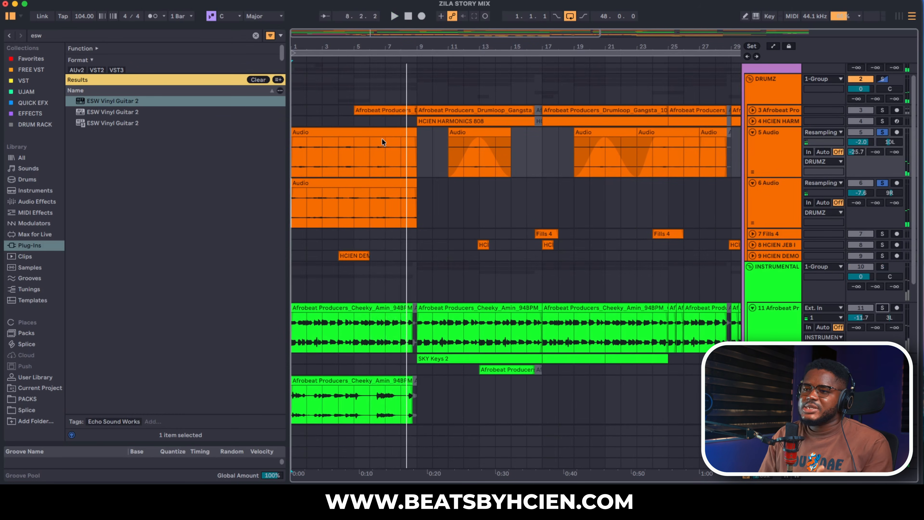
- Add the Afrobeat melody loops on tracks 11 and 14 to the soloed percussion tracks
click(883, 308)
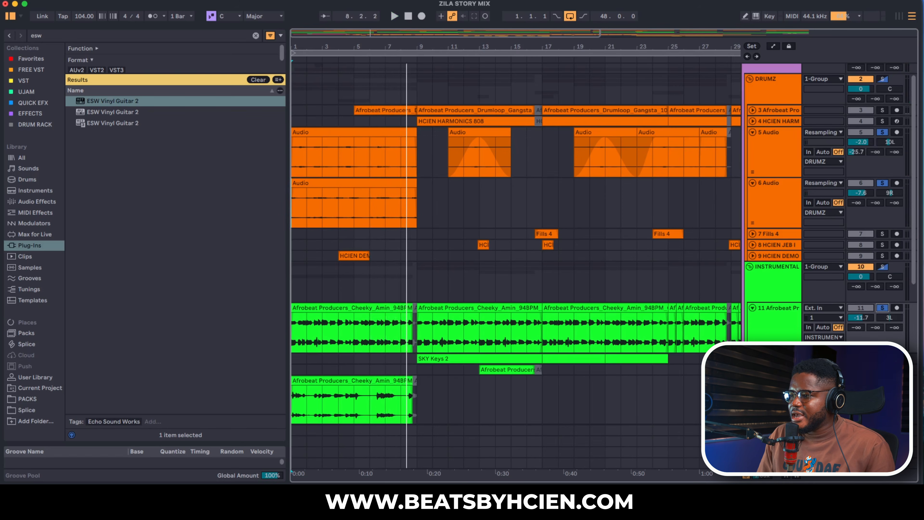
scroll(651, 326, down, 5)
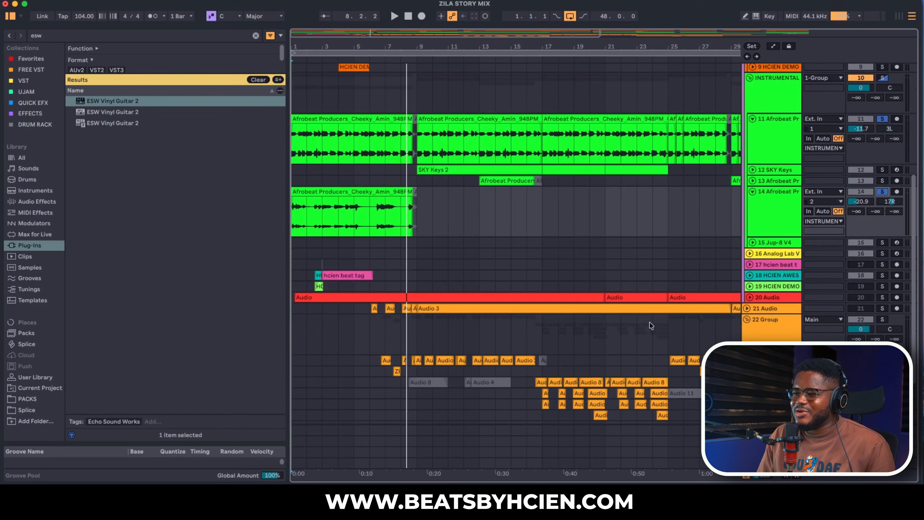
scroll(695, 281, up, 5)
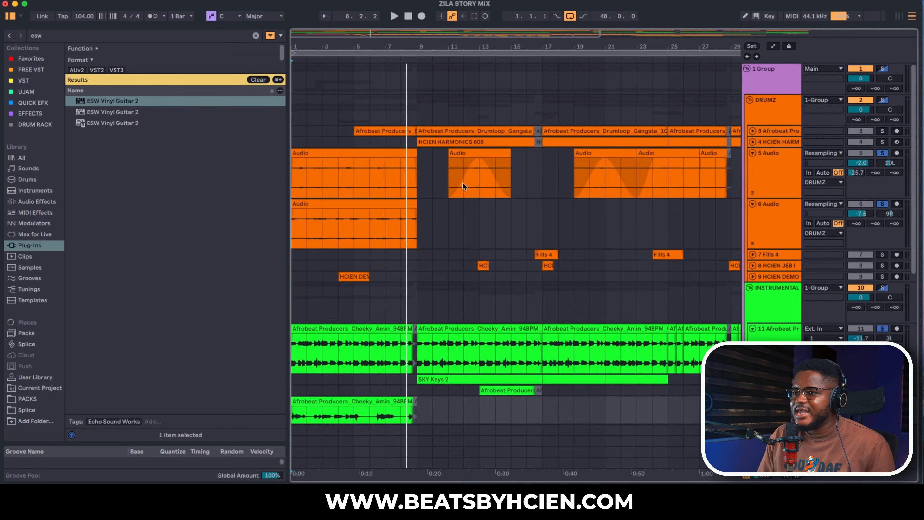
- Expand the Afrobeat drum loop on track 3, add it to the solos and play from bar 5
click(752, 131)
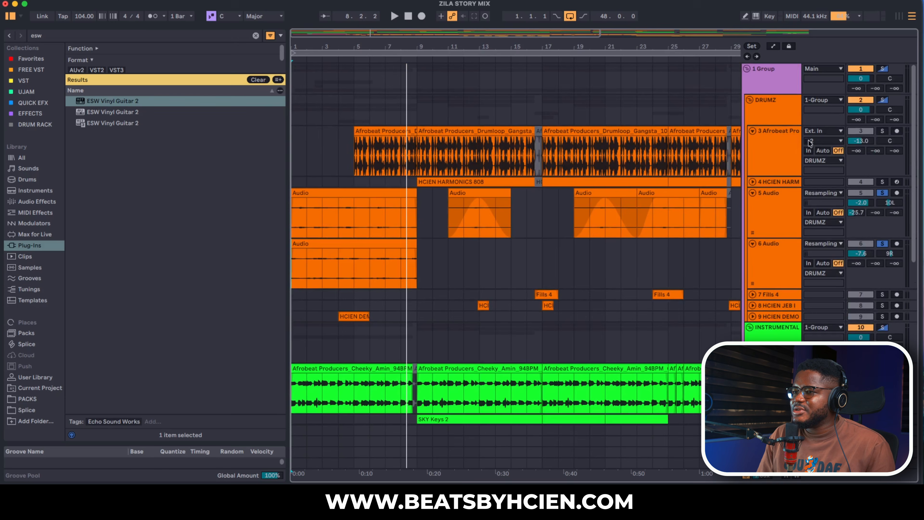
click(889, 135)
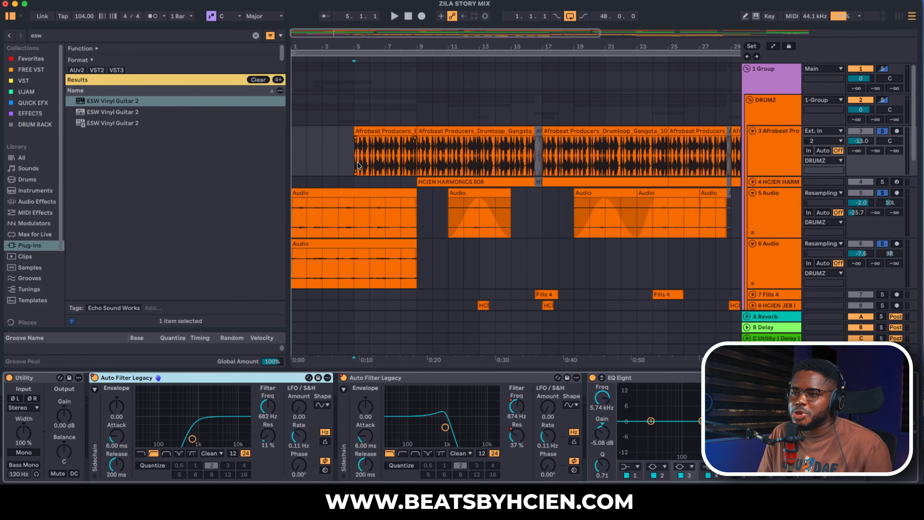
key(space)
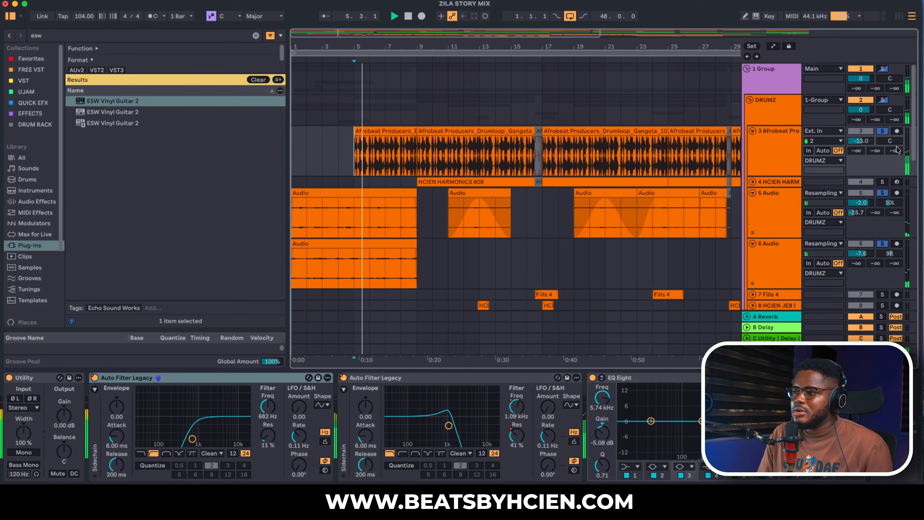
- Solo only the track 3 drum loop, fold its track and play it from bar 9
key(u)
click(882, 131)
click(883, 131)
click(784, 131)
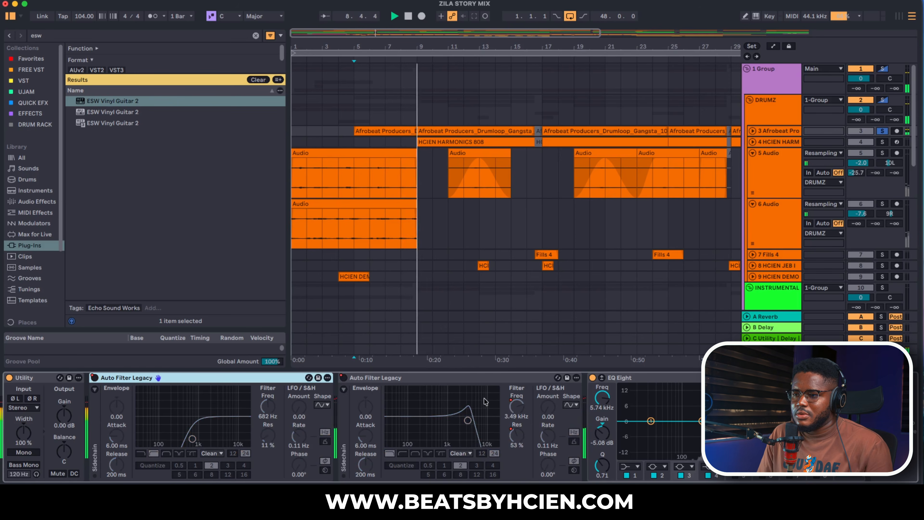
click(418, 189)
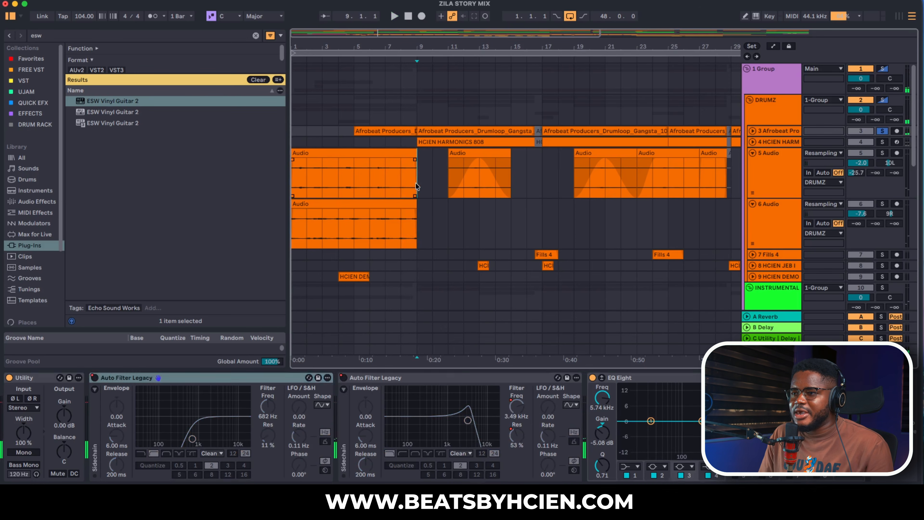
key(space)
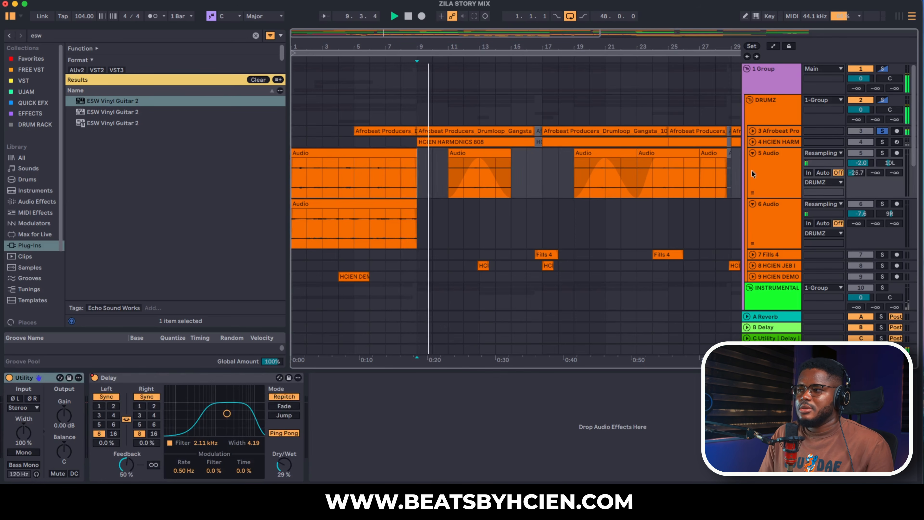
- Expand the drum loop and HCIEN HARMONICS 808 tracks, add the 808 to the solo and display its devices
click(752, 132)
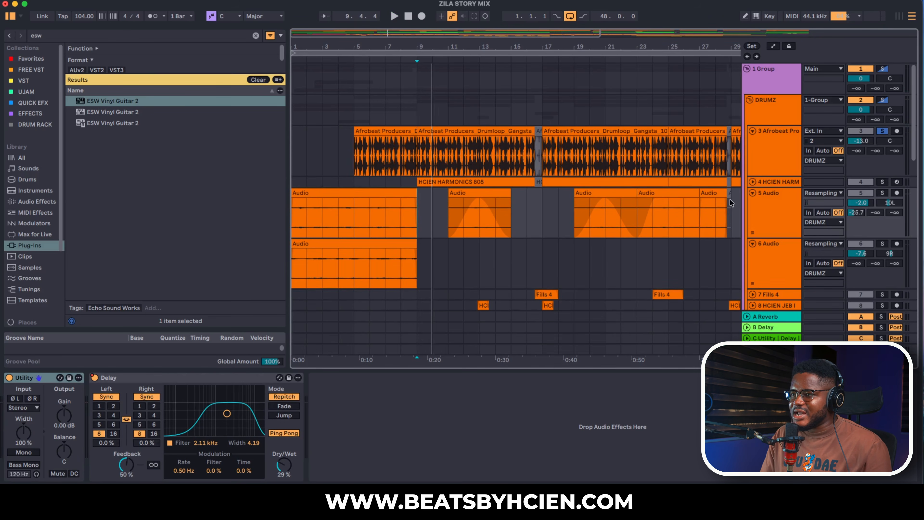
click(752, 182)
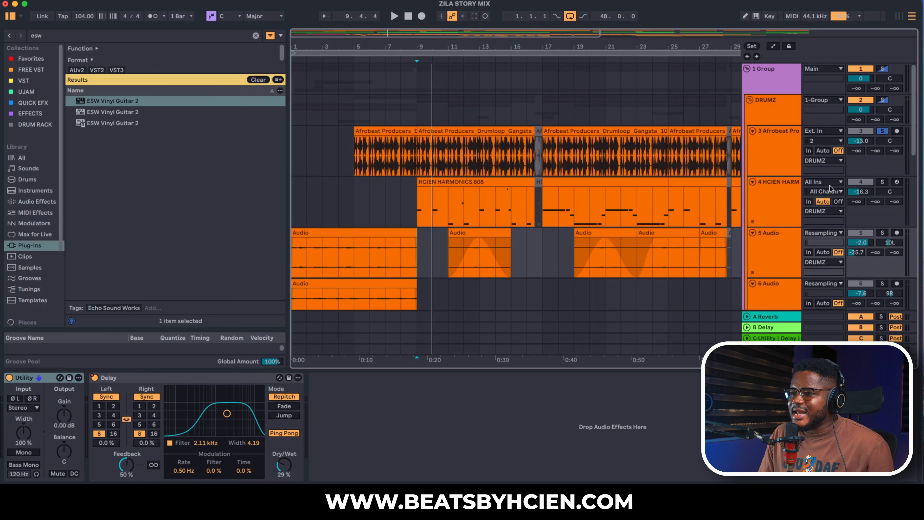
click(882, 182)
click(783, 195)
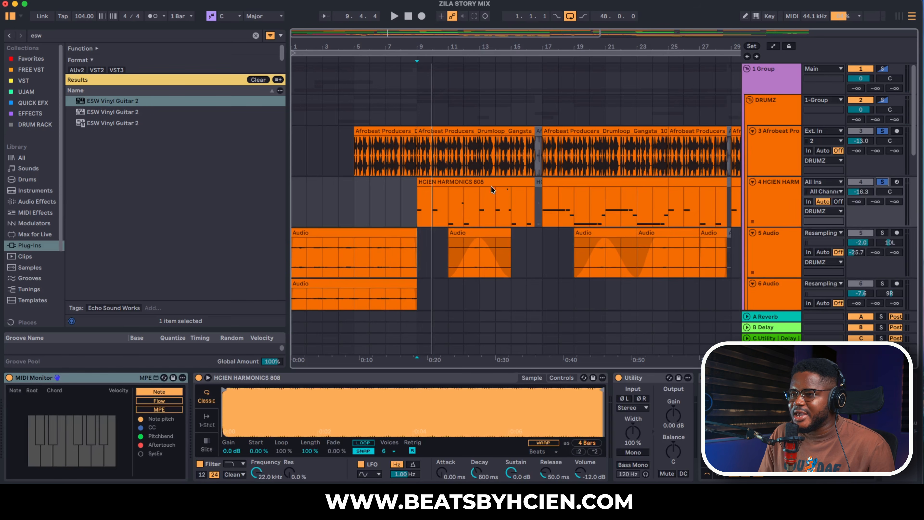
- Open the first HCIEN HARMONICS 808 clip's notes, turn off Highlight Scale and play the 808 pattern
double_click(471, 184)
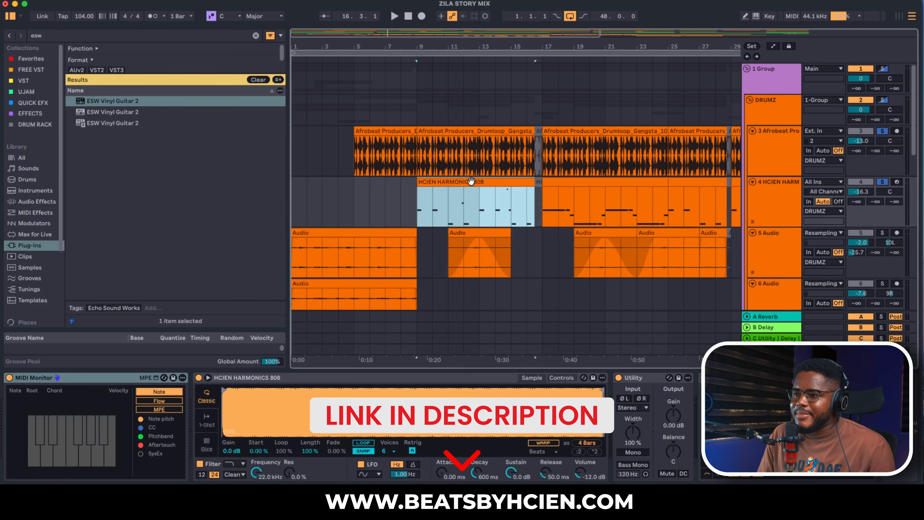
drag(122, 284, 123, 317)
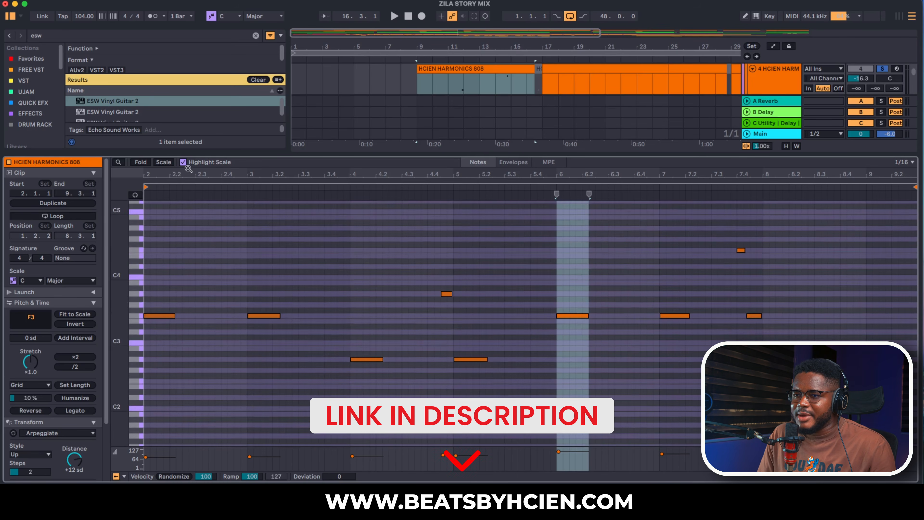
click(183, 162)
key(space)
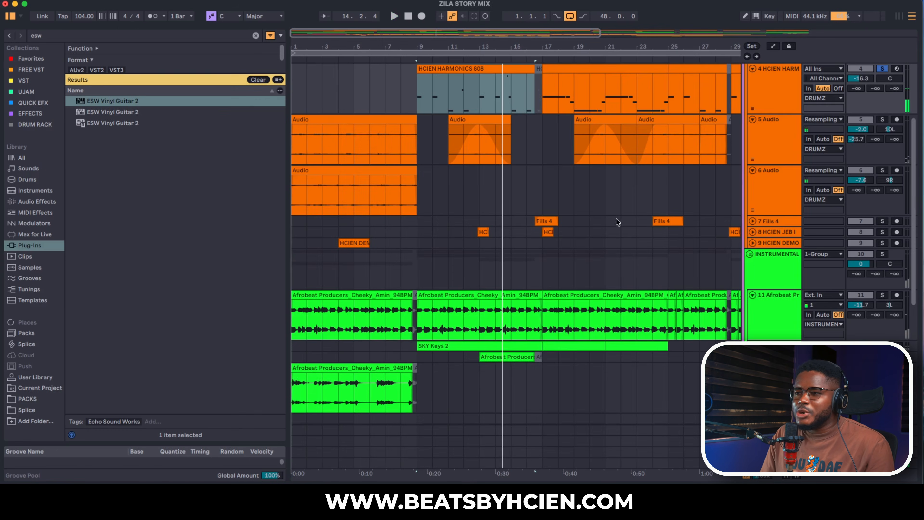
- Solo track 5 Audio, play from bar 11 and add the track 8 HCIEN JEB sample to the solos
click(883, 119)
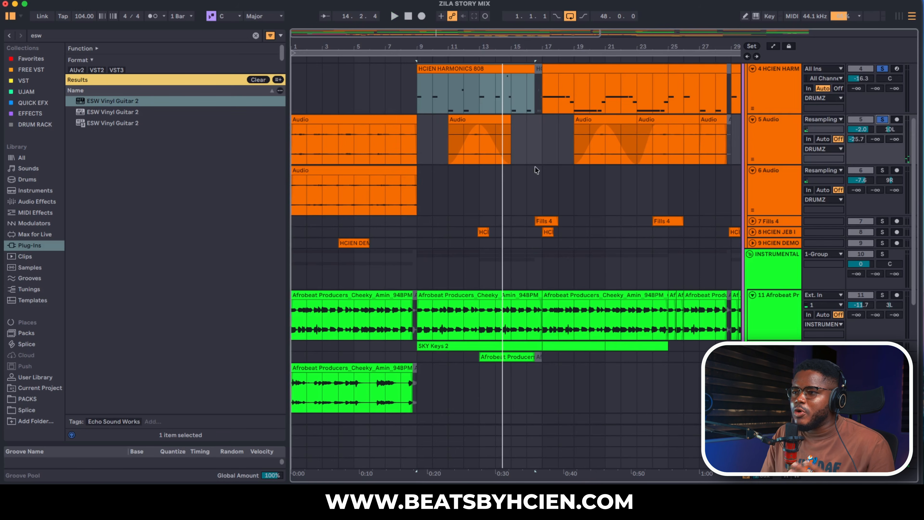
click(447, 145)
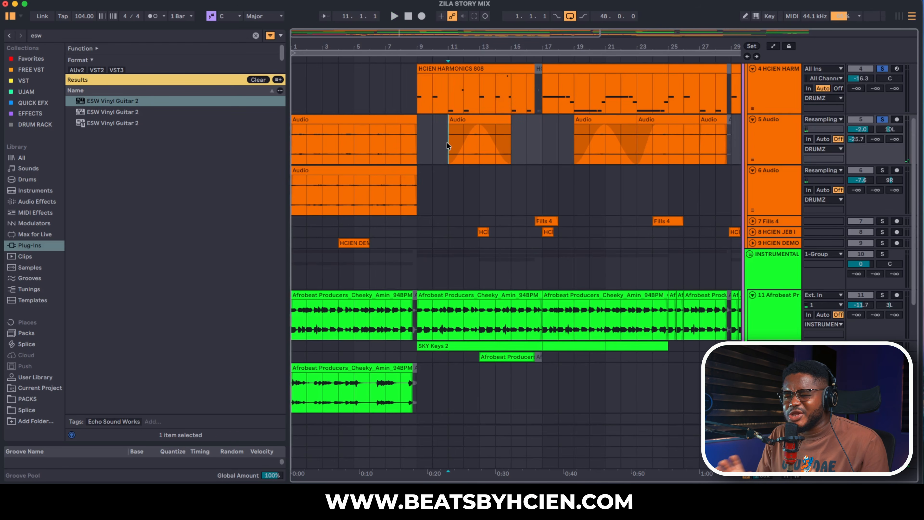
key(space)
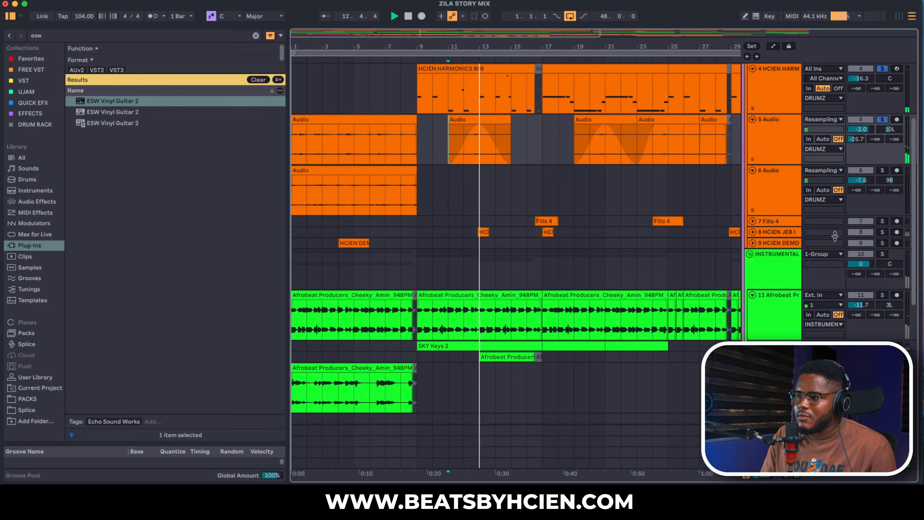
click(882, 232)
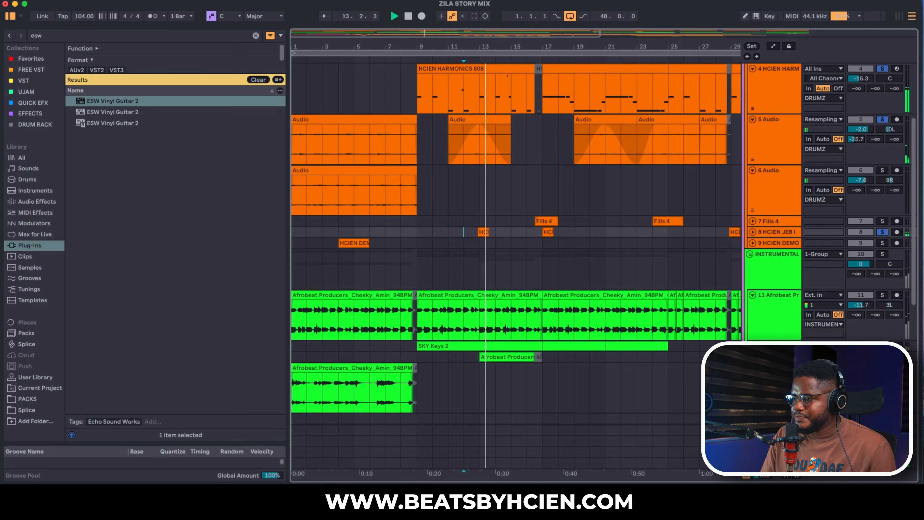
- Expand the SKY Keys track, add the track 11 Afrobeat loop to the solos and play from bar 9
click(753, 346)
click(883, 295)
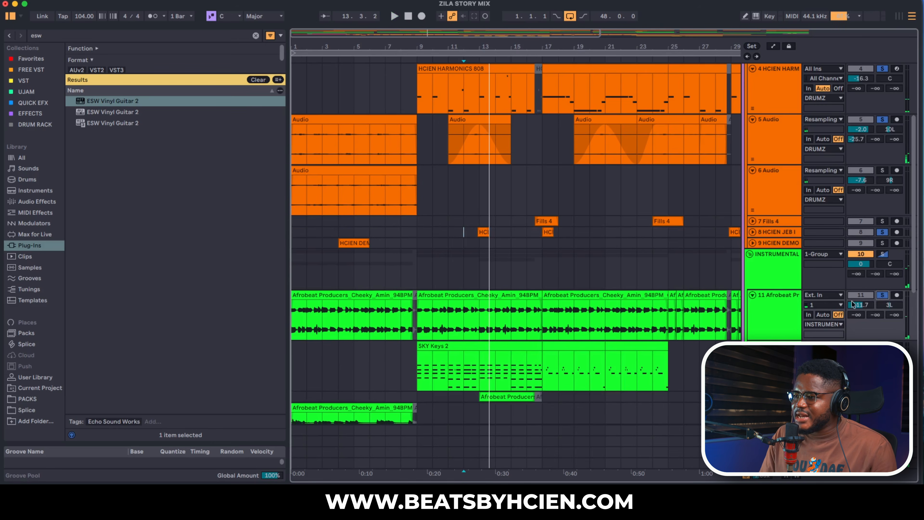
double_click(796, 310)
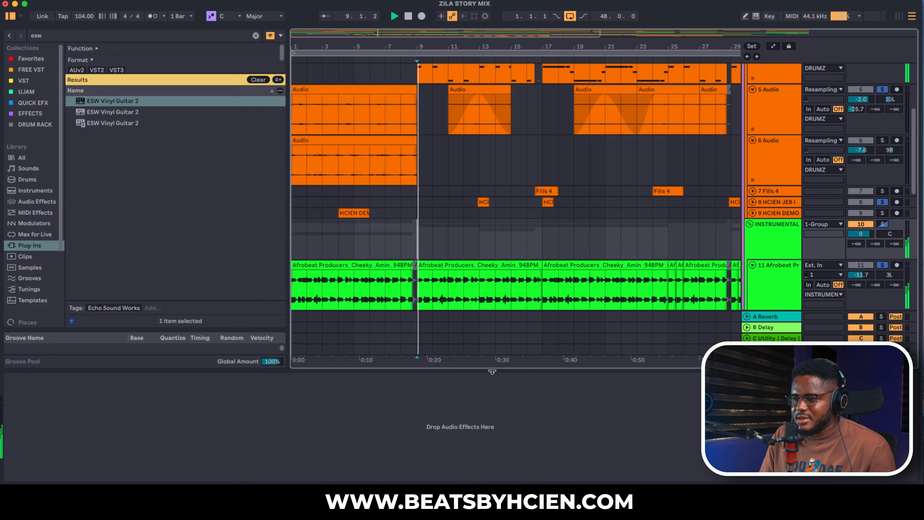
click(500, 371)
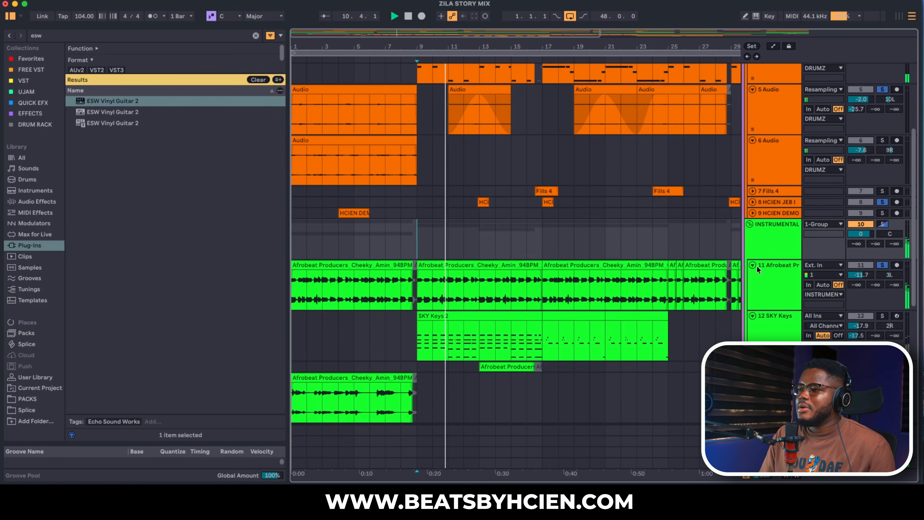
- Show the track 11 device chain and re-enable the automation of the Auto Filter Legacy on/off switch
double_click(767, 273)
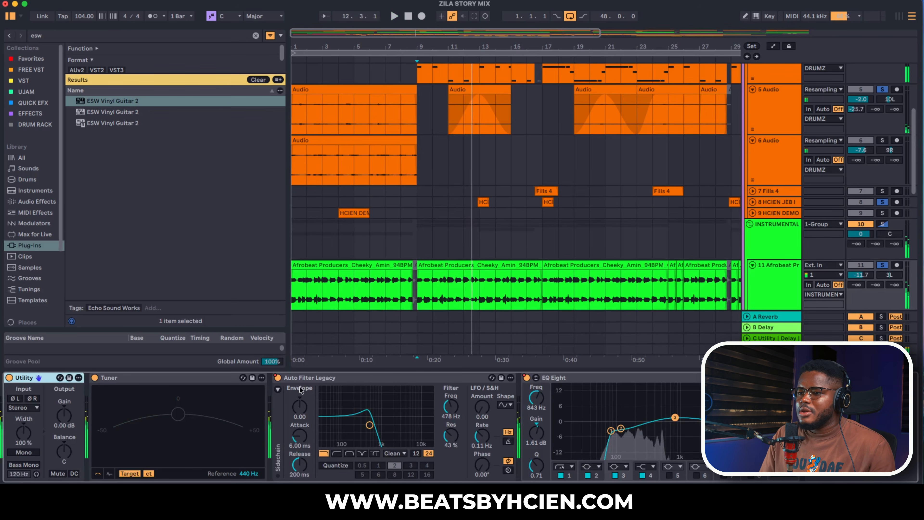
right_click(278, 379)
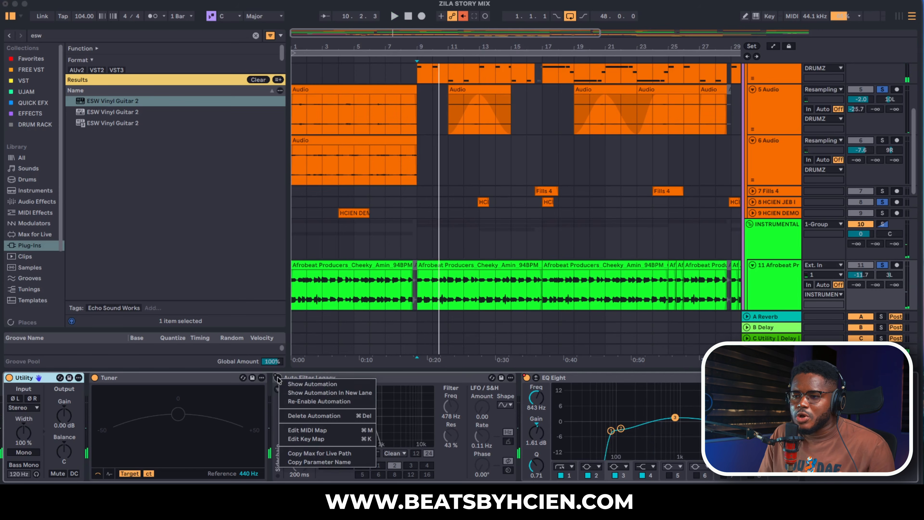
click(290, 401)
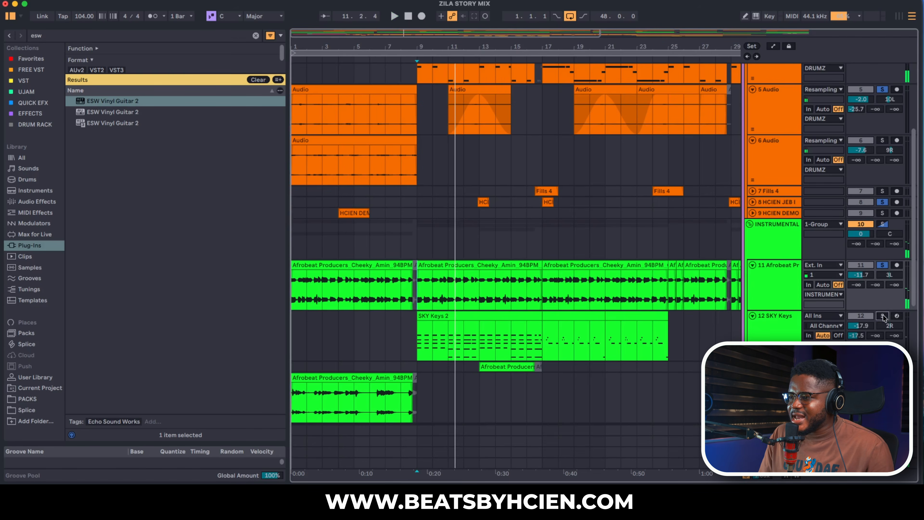
- Solo the SKY Keys track, open its SKY Keys instrument window to check the preset, and close the window
click(883, 315)
double_click(777, 338)
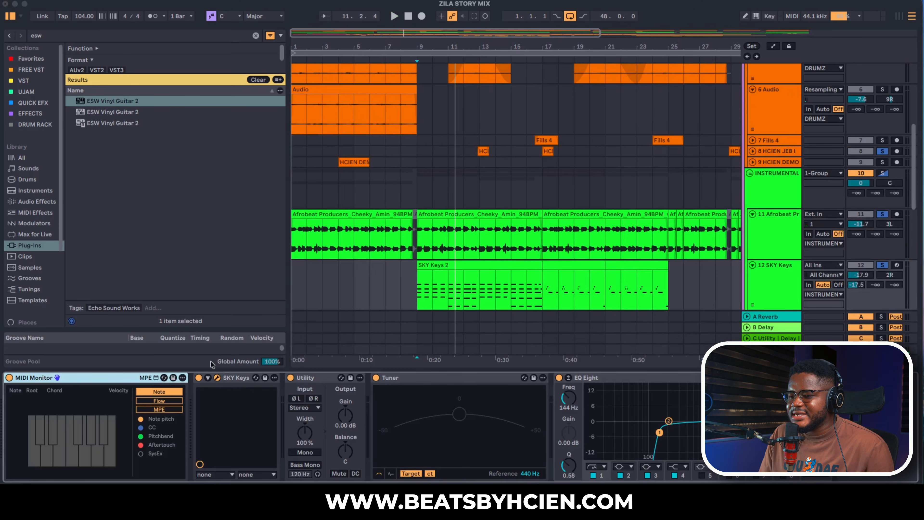
click(217, 377)
drag(620, 76, 525, 76)
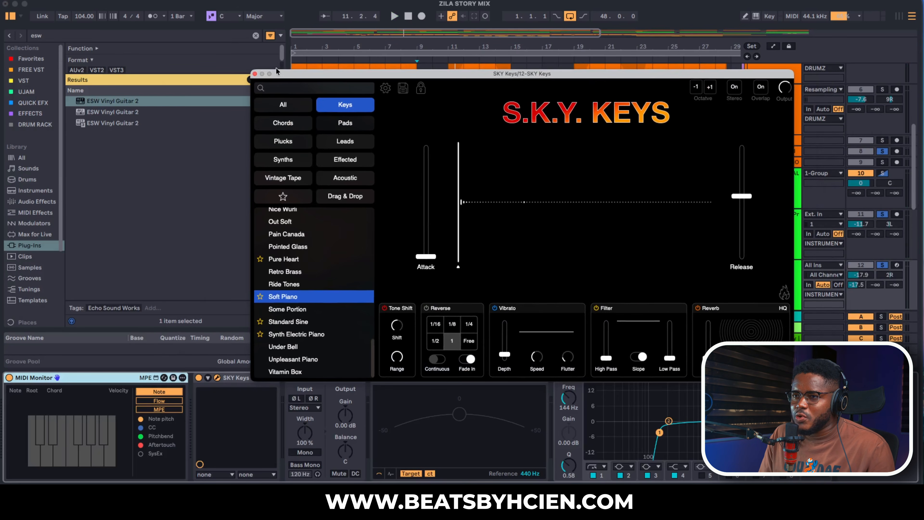
click(254, 74)
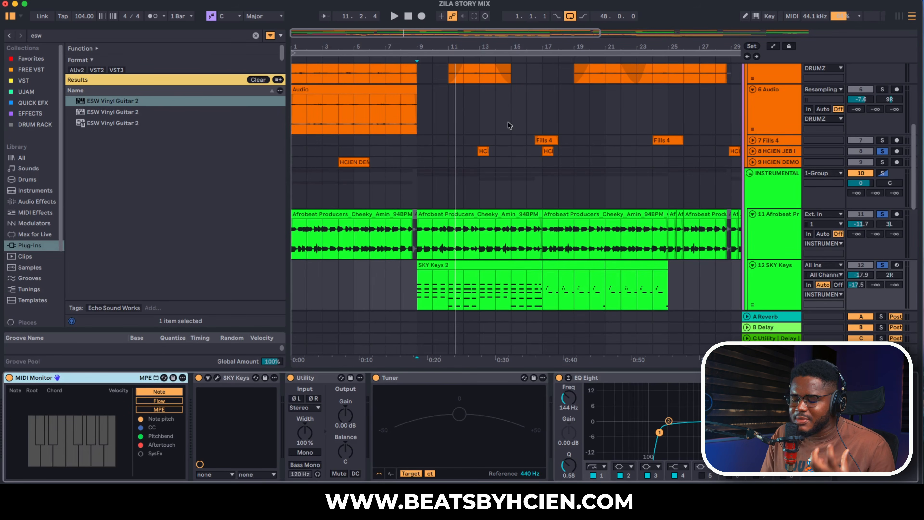
- Solo only the SKY Keys track, examine the chord notes in its first clip and close the note editor
click(883, 266)
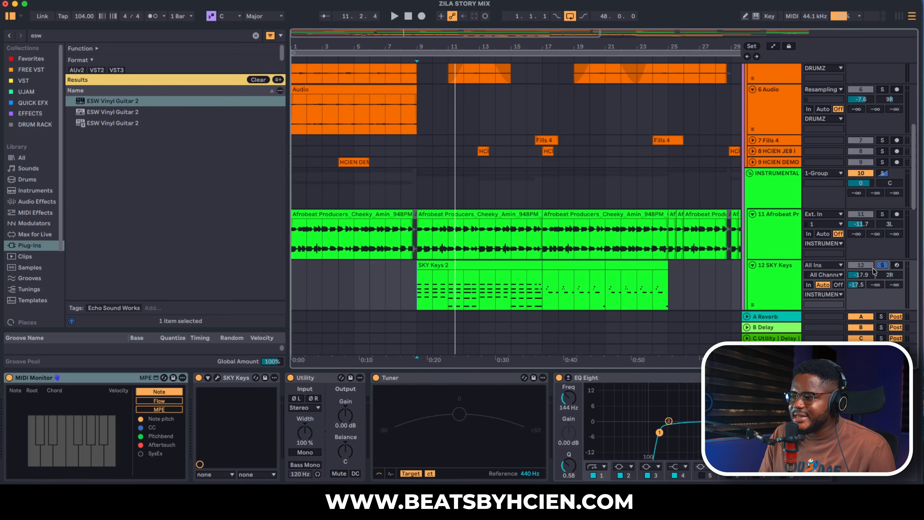
double_click(497, 266)
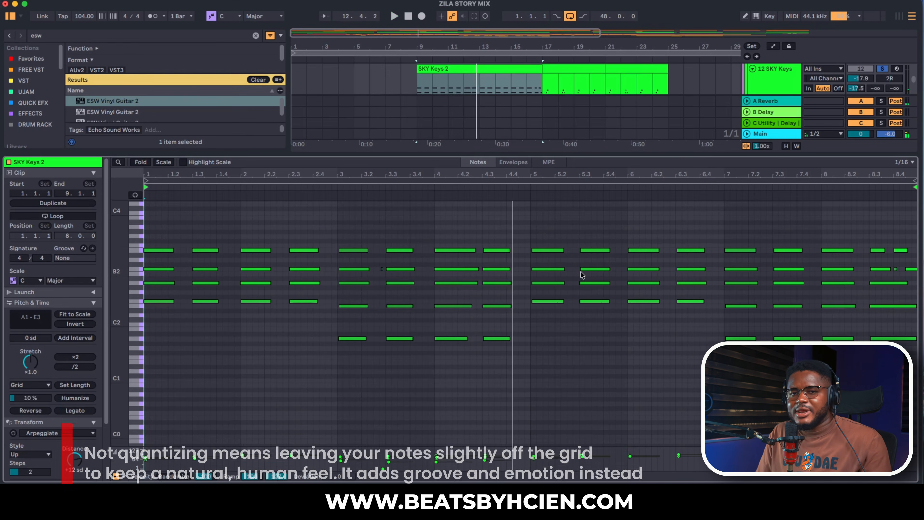
double_click(589, 157)
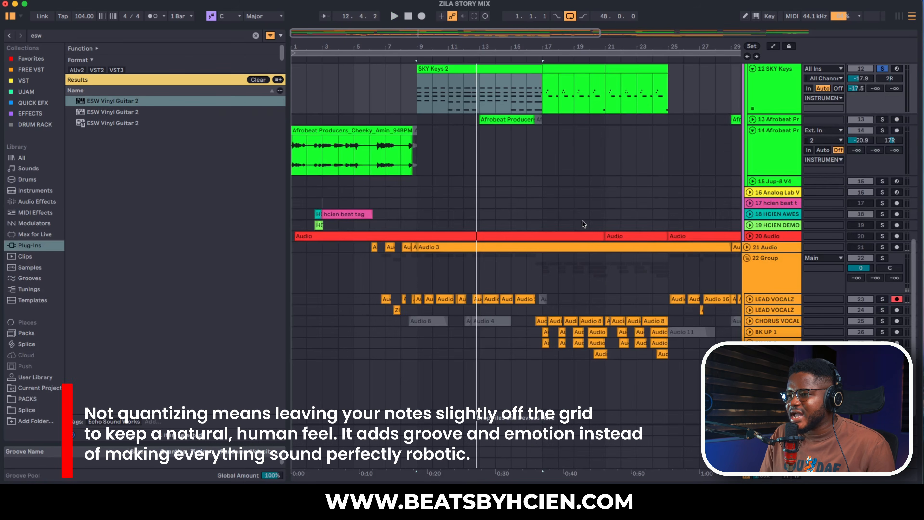
- Add the track 11 Afrobeat loop to the SKY Keys solo and play both from bar 9
scroll(649, 233, up, 1)
scroll(649, 232, up, 5)
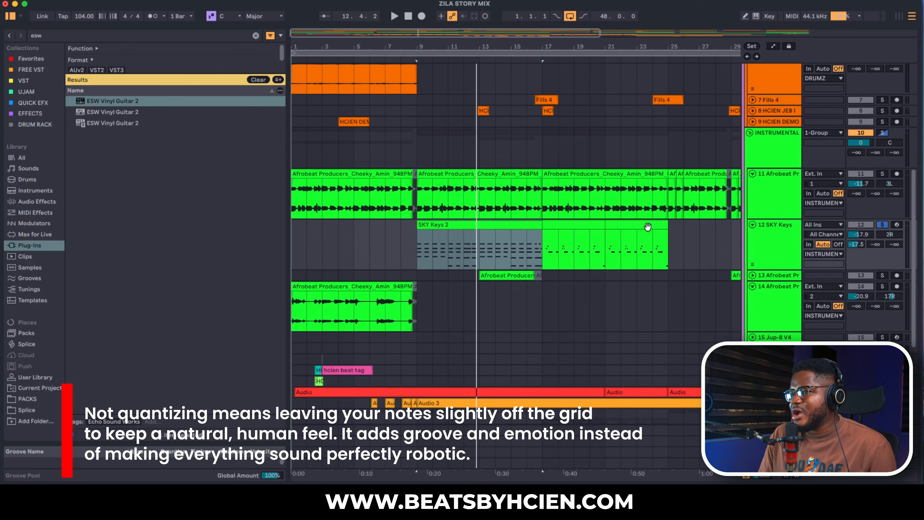
super+click(883, 174)
key(space)
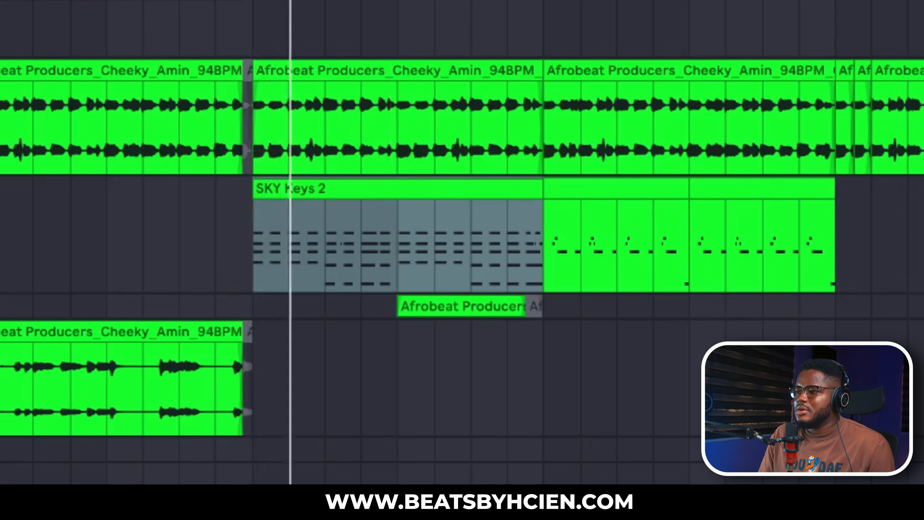
- Expand the track 13 Afrobeat loop, select its bars 9 to 17 and check its detail view while the beat keeps playing
key(u)
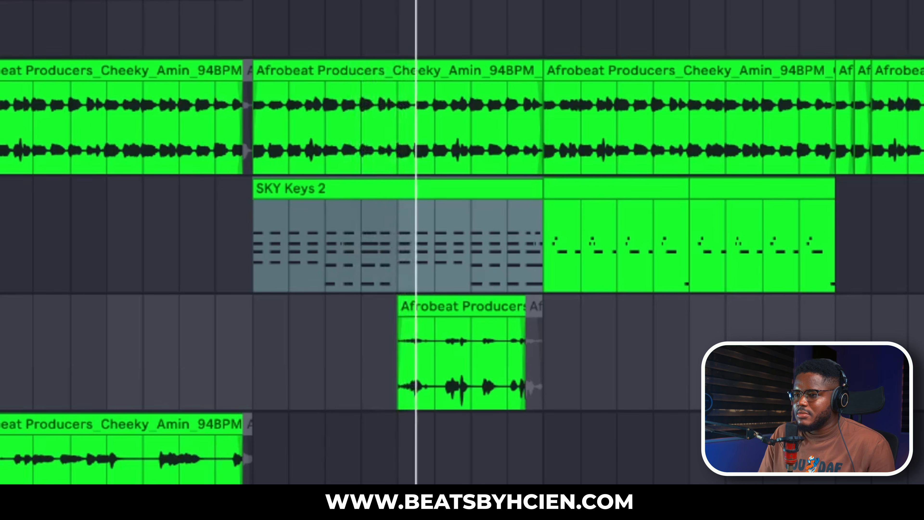
key(Down)
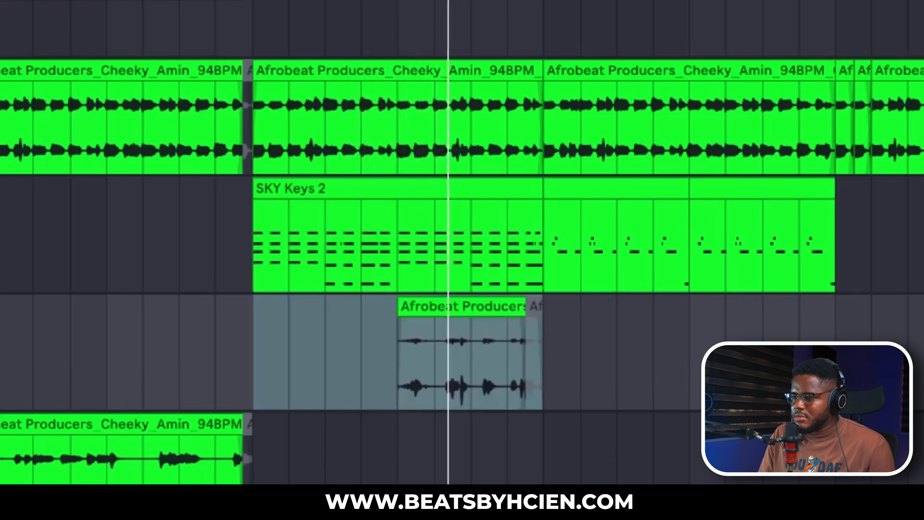
key(shift+Tab)
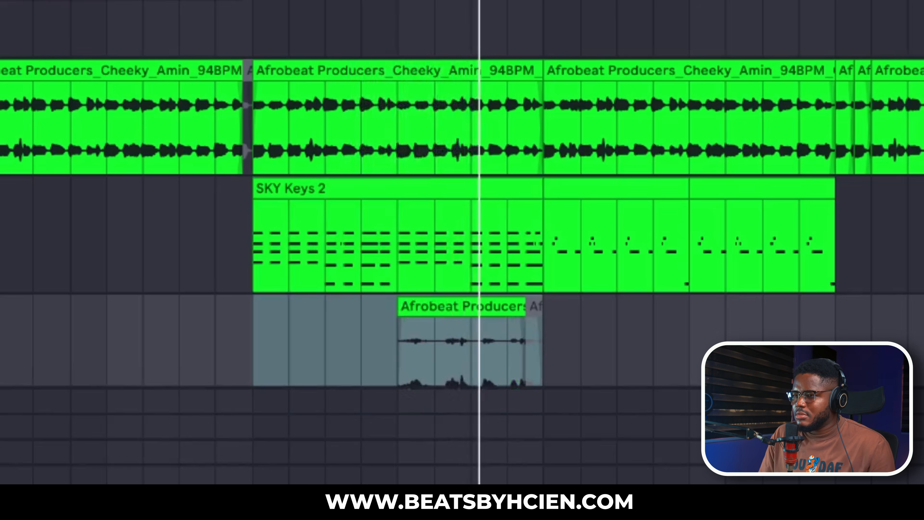
key(super+alt+l)
scroll(550, 235, up, 1)
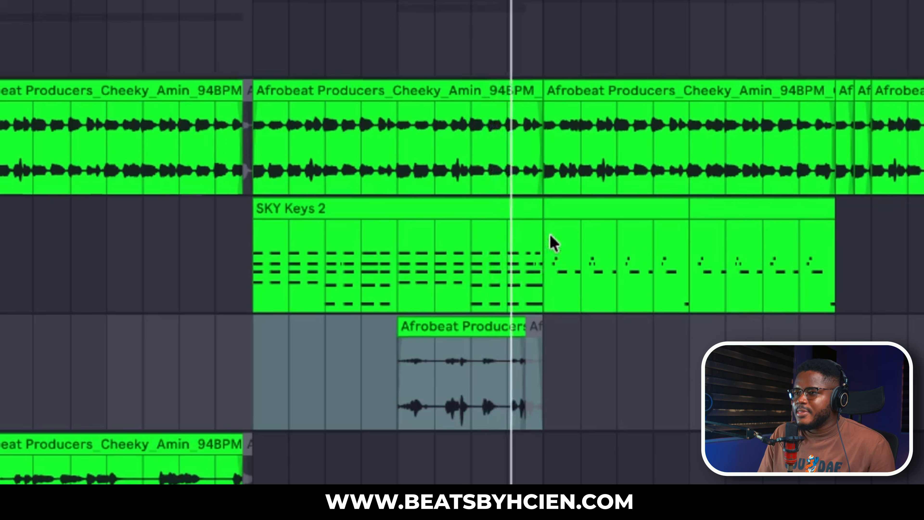
click(810, 437)
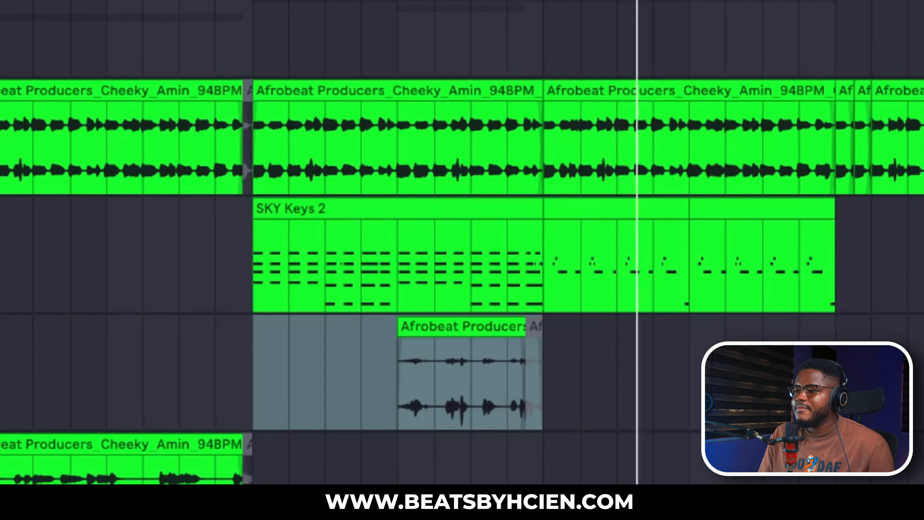
scroll(894, 119, down, 10)
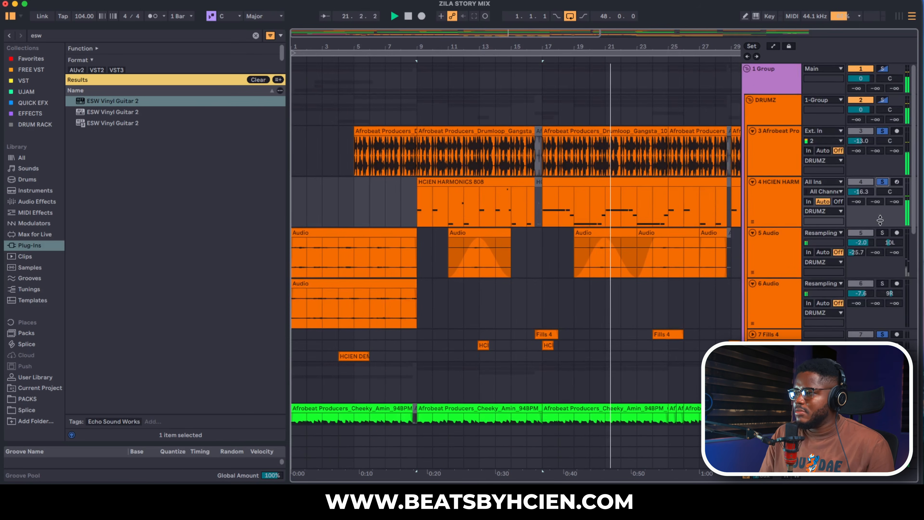
- Add the track 5 Audio to the solos, stop playback and select its clips from bar 19 to bar 25
click(883, 235)
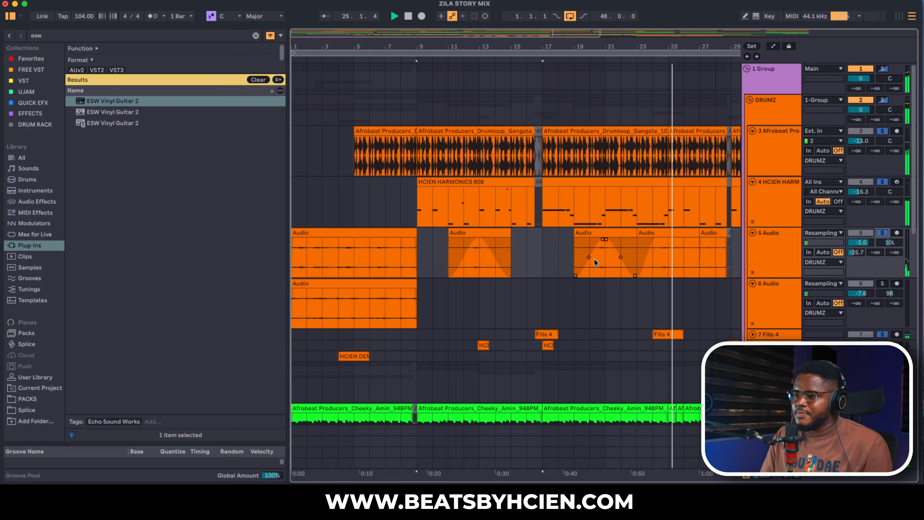
key(space)
drag(576, 247, 676, 242)
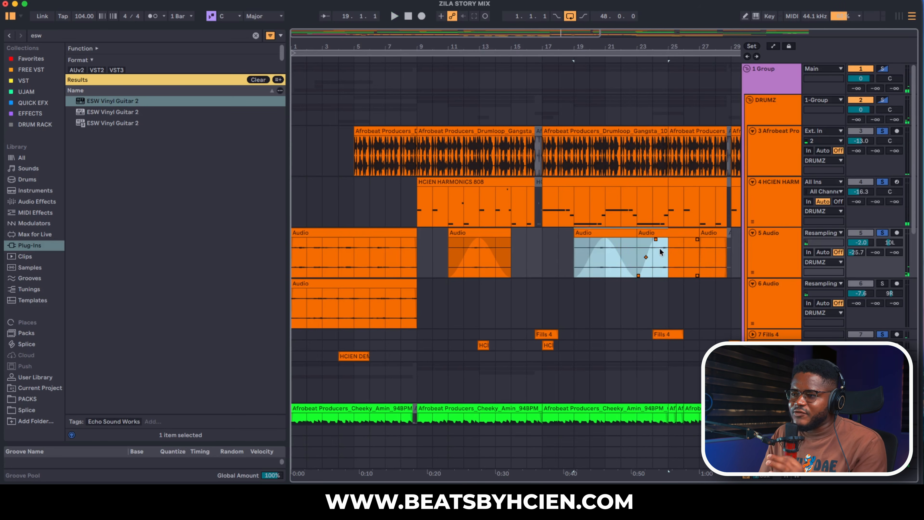
- Examine the bass notes of the HCIEN HARMONICS 808 clip at bar 17 and close the note editor
click(549, 208)
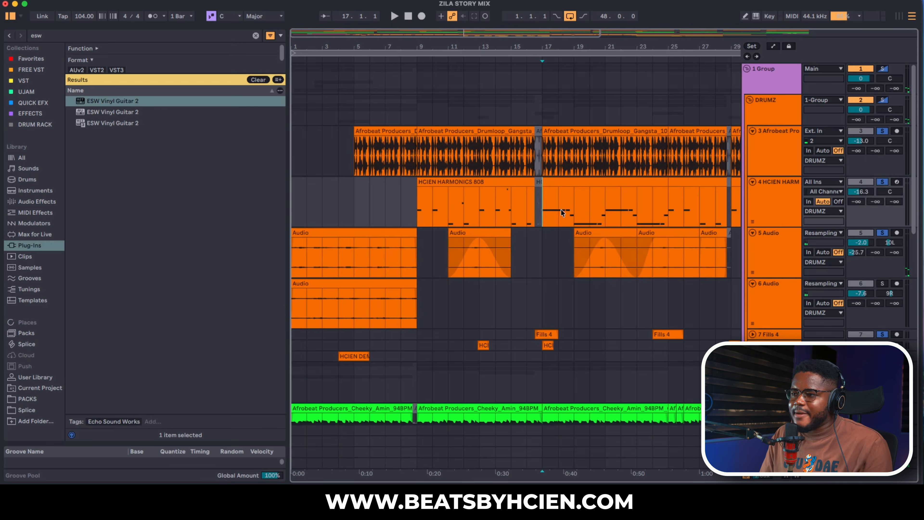
scroll(562, 212, down, 1)
double_click(568, 174)
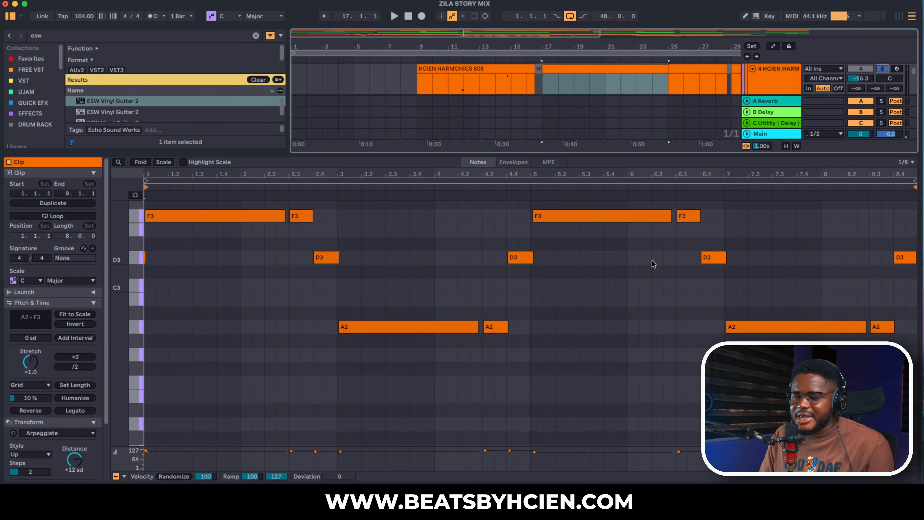
scroll(654, 275, down, 12)
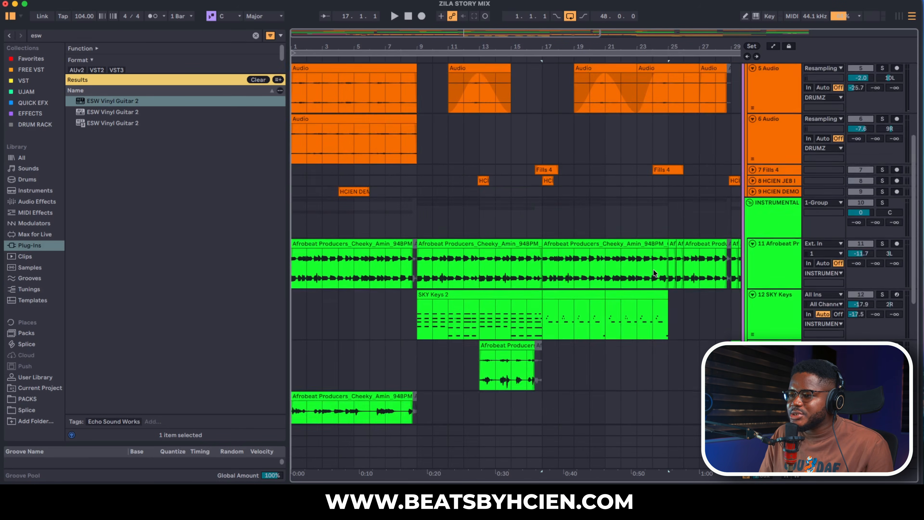
- Play the soloed 808 track from bar 17, follow its notes in the editor, close the editor and stop playback
key(space)
scroll(631, 268, up, 15)
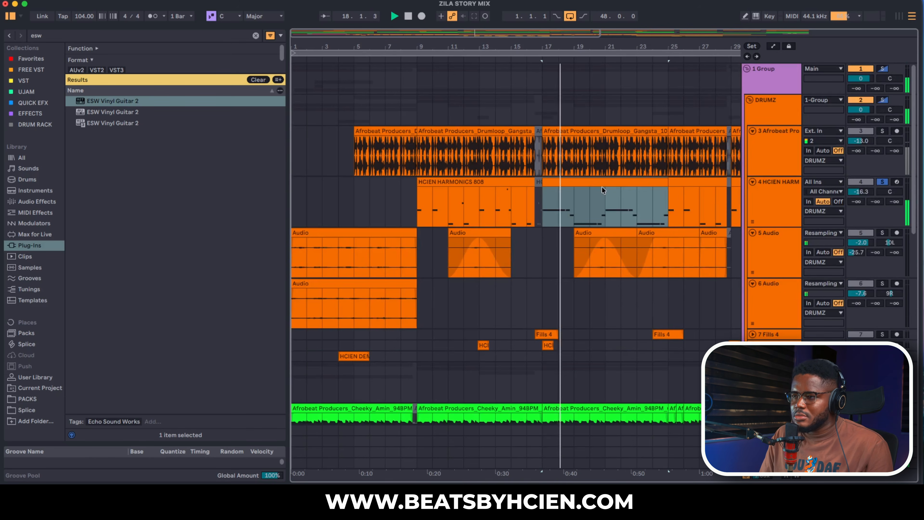
double_click(634, 224)
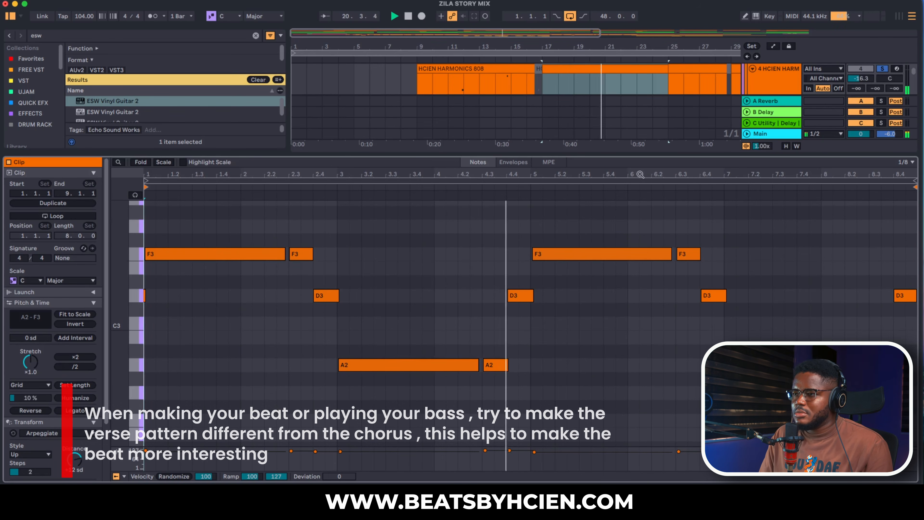
key(super+alt+l)
key(space)
- Play the first HCIEN HARMONICS 808 clip from bar 9 with its notes open, and close the note editor
click(423, 96)
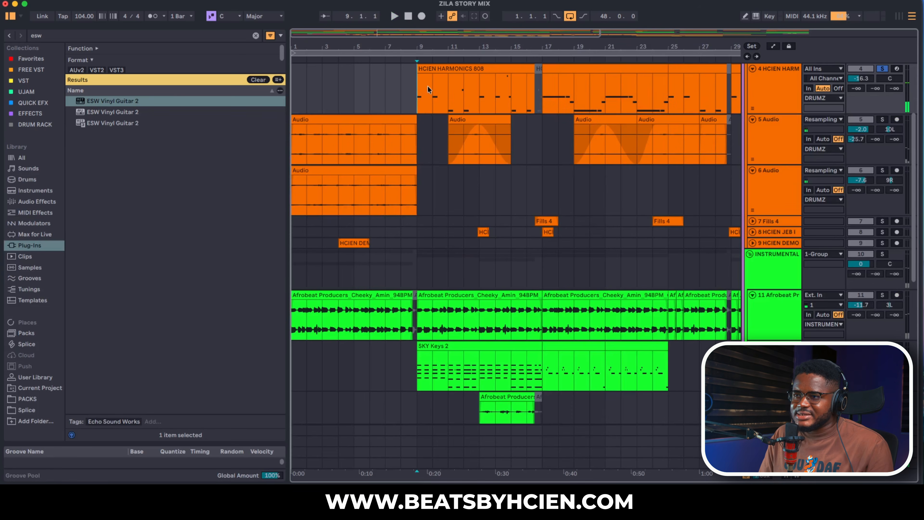
double_click(423, 97)
key(space)
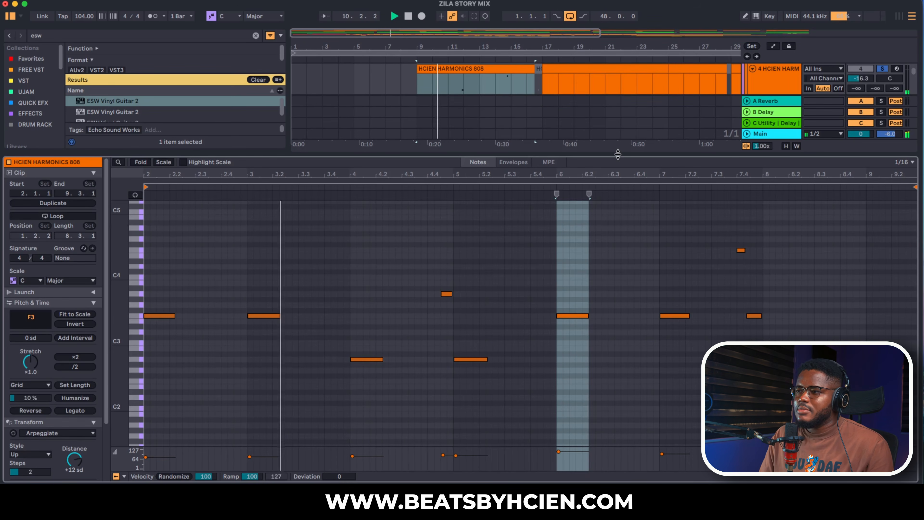
key(super+alt+l)
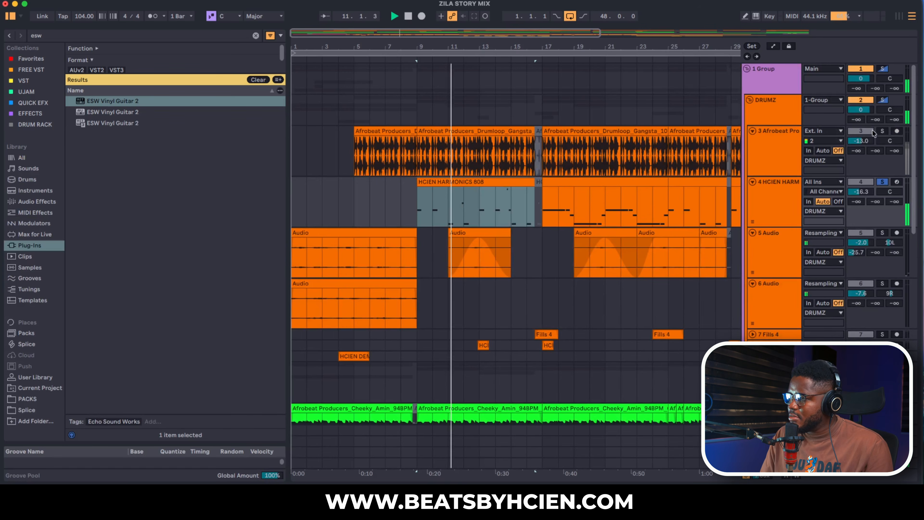
- Add the track 3 drum loop to the 808 solo, and switch to soloing only the track 5 Audio
click(883, 131)
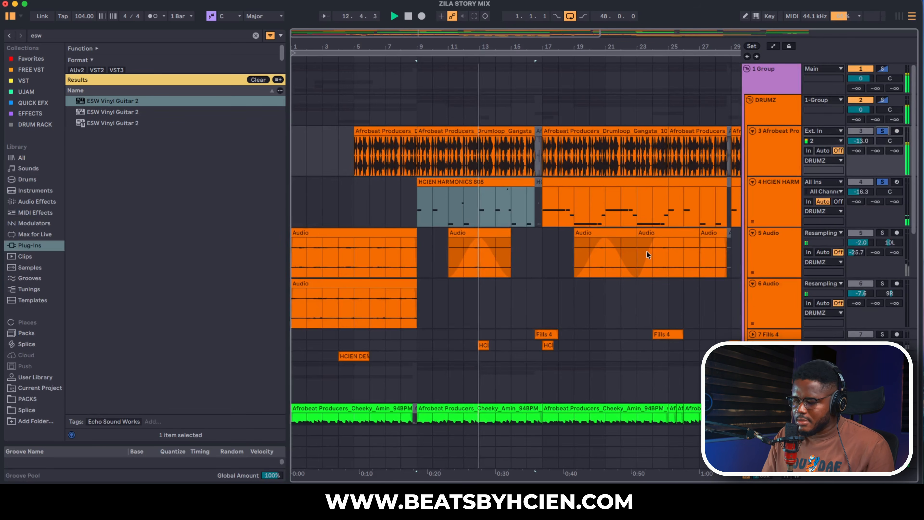
scroll(647, 255, down, 1)
click(882, 223)
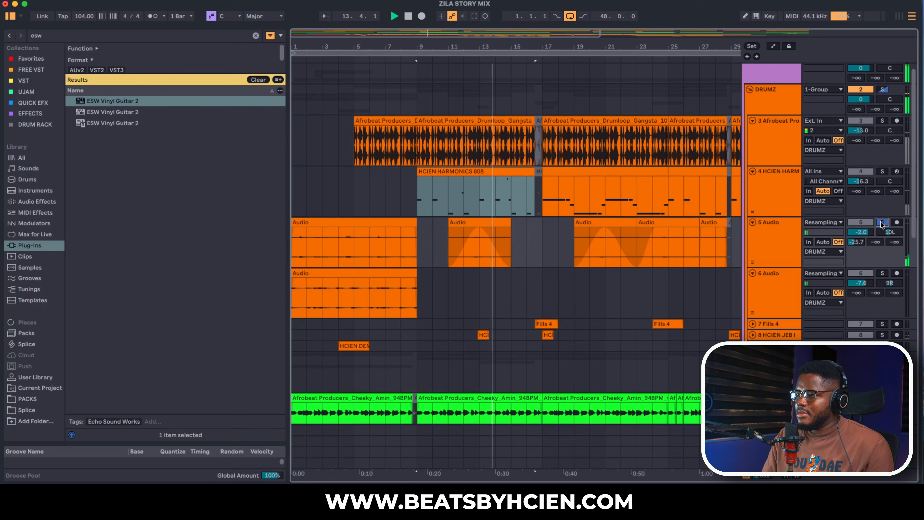
- Clear all solos and look through the instrumental and vocal tracks while the full beat plays
scroll(687, 277, down, 5)
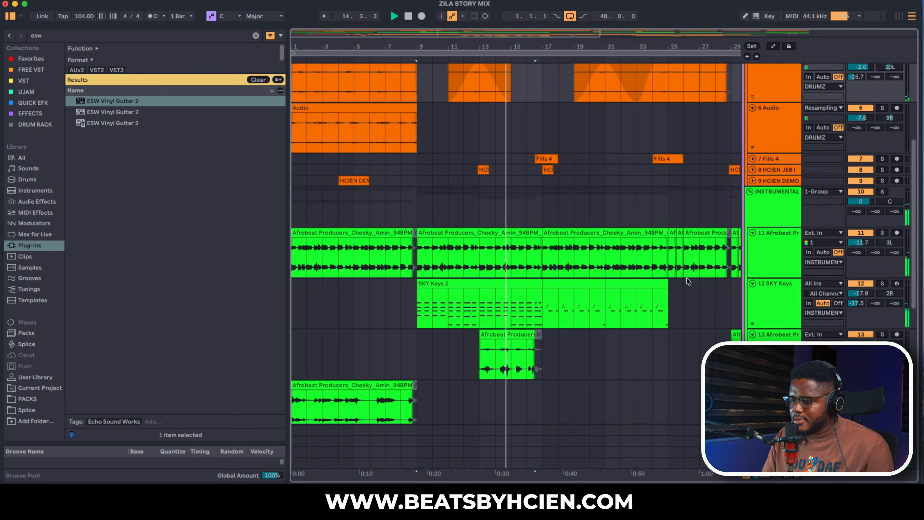
scroll(687, 277, down, 8)
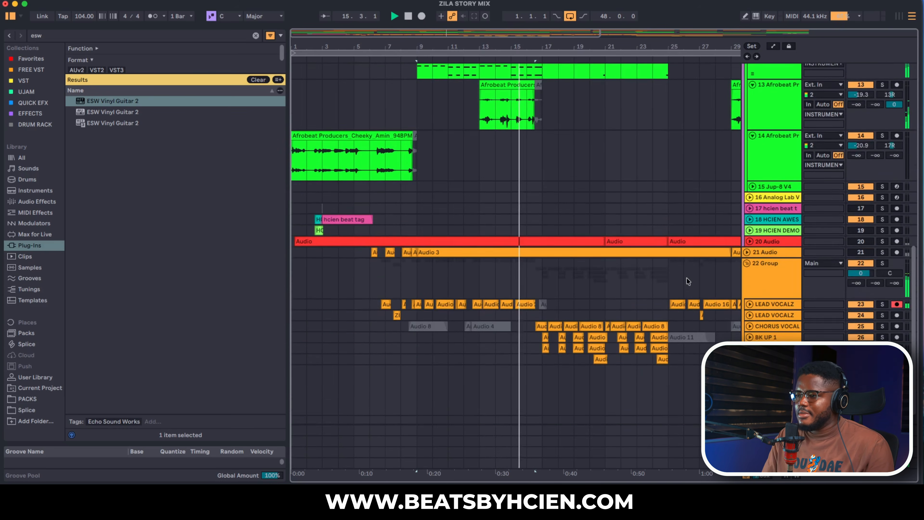
scroll(687, 281, up, 6)
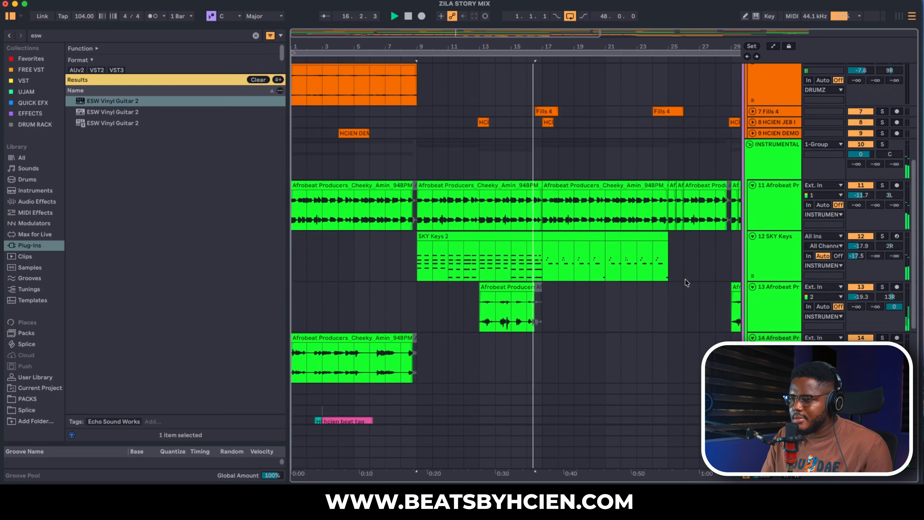
scroll(687, 283, up, 5)
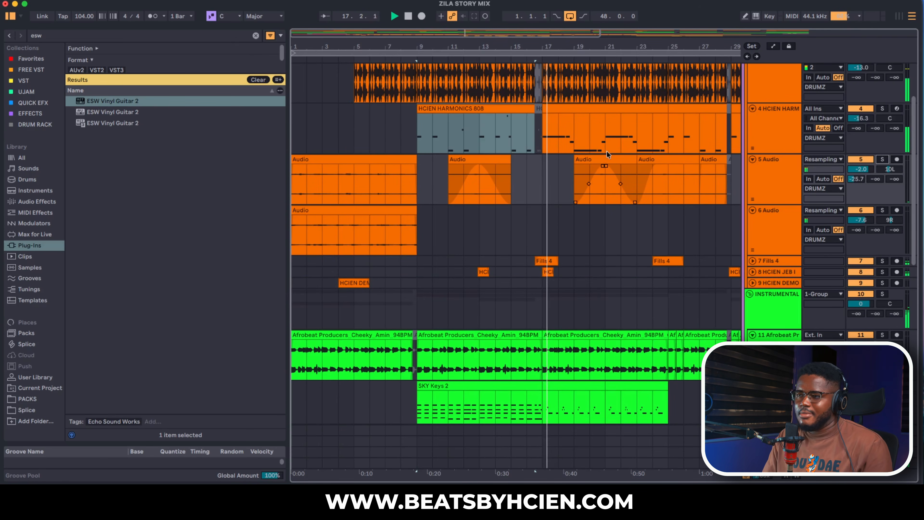
- Show the whole arrangement, solo the track 5 Audio, play its last clip from bar 45 and stop playback
click(595, 54)
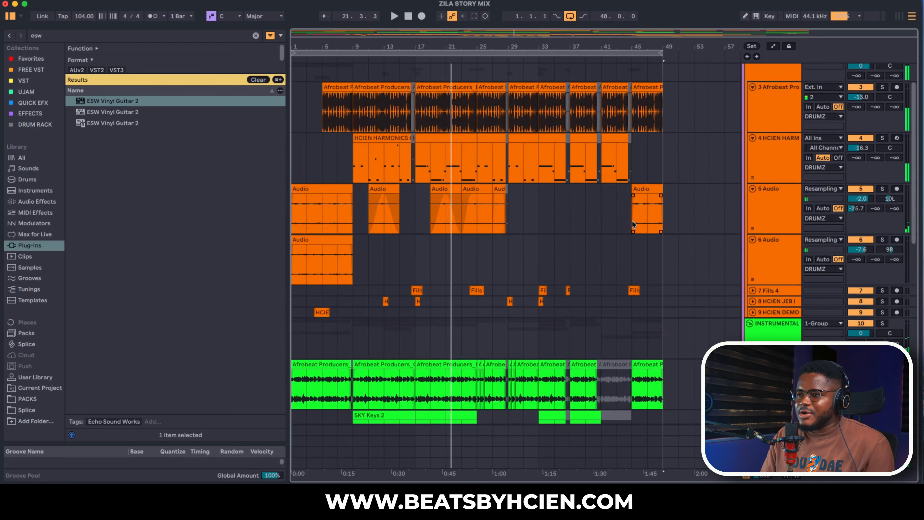
click(634, 220)
scroll(682, 244, down, 5)
scroll(682, 244, up, 4)
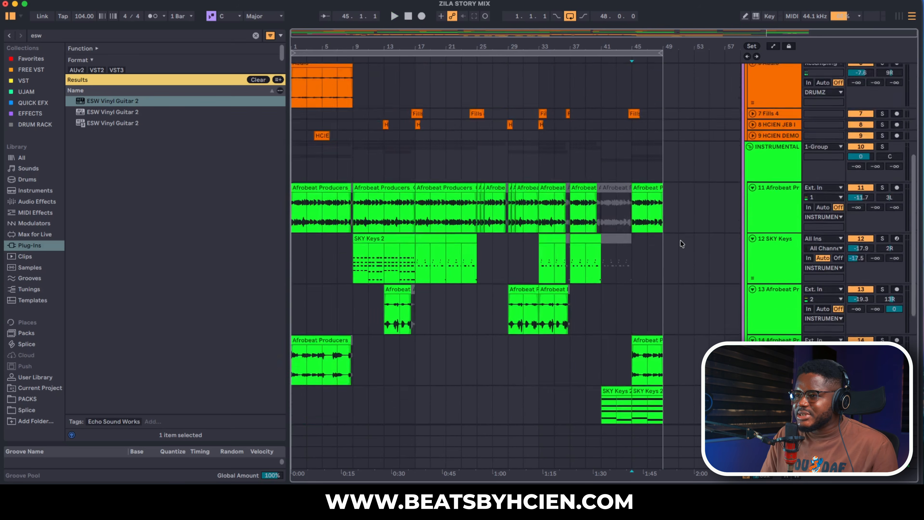
click(884, 134)
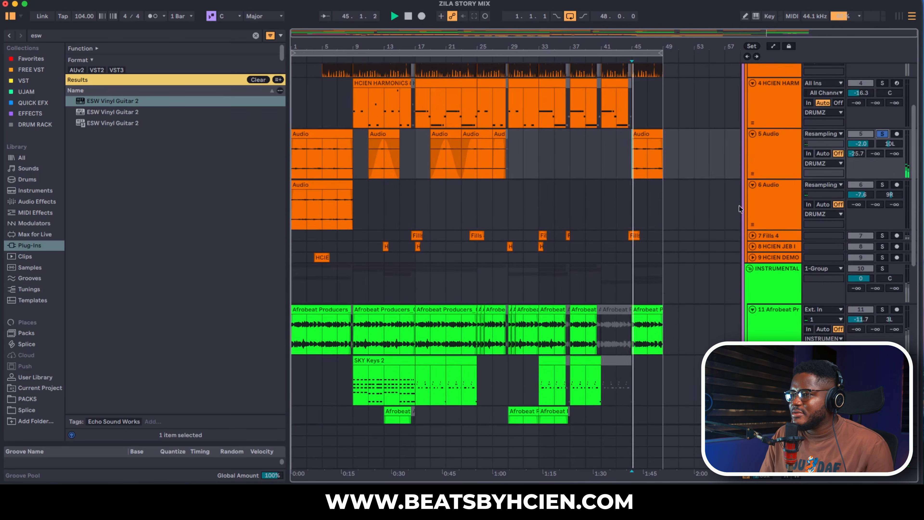
scroll(693, 225, down, 5)
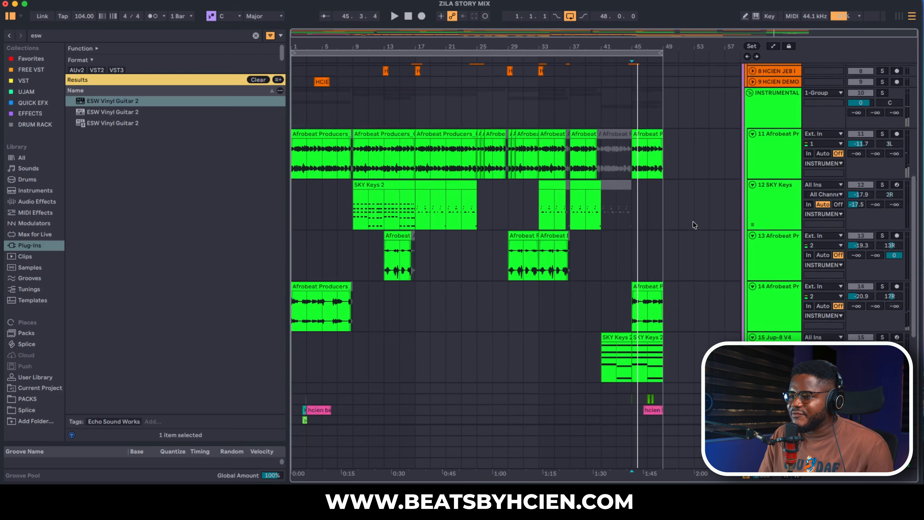
- Solo the Jup-8 V4 track, play from bar 41, open its Jup-8 V4 instrument window to check the preset, and close it
click(883, 279)
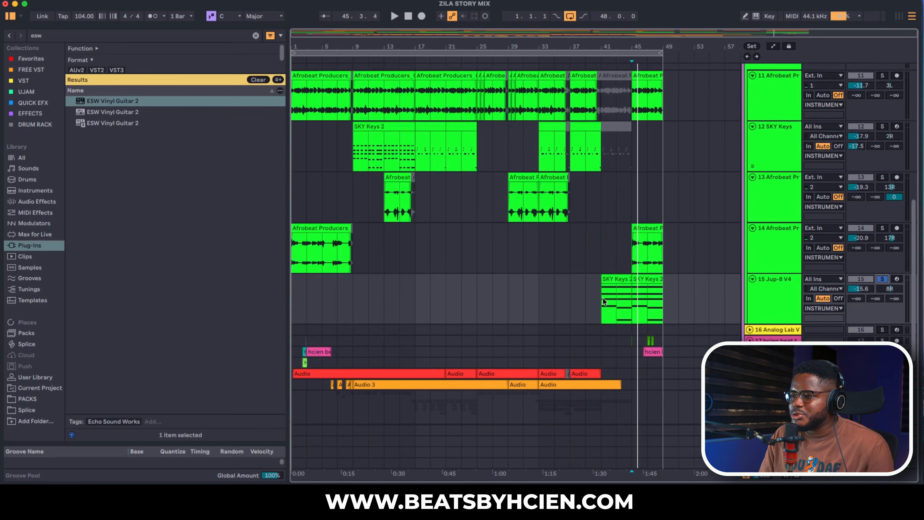
click(772, 301)
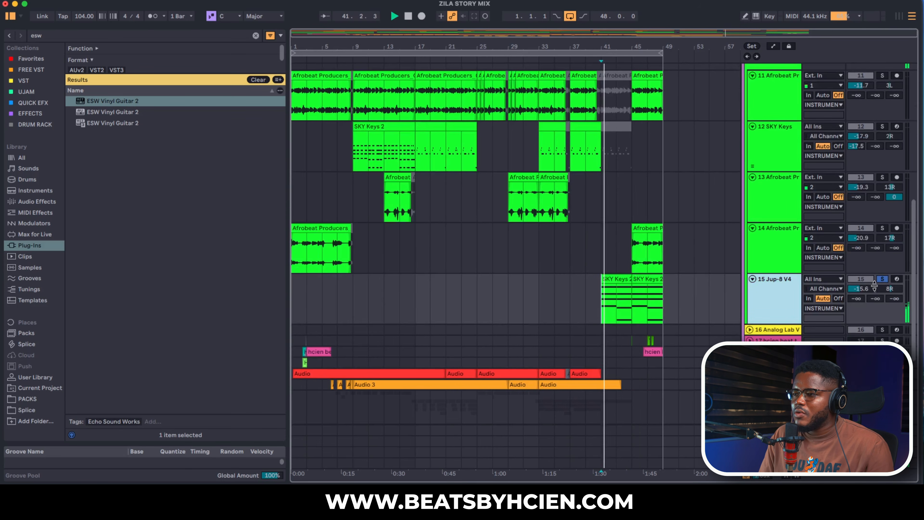
double_click(761, 292)
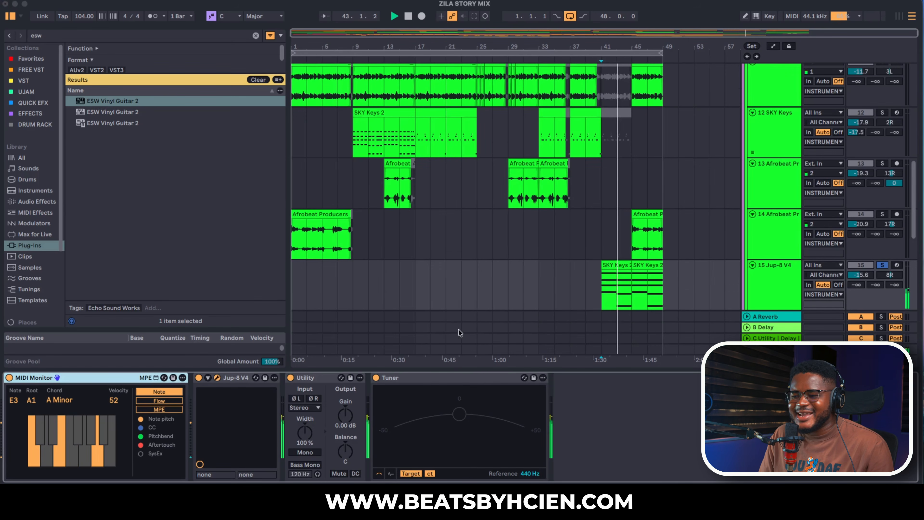
drag(0, 48, 622, 60)
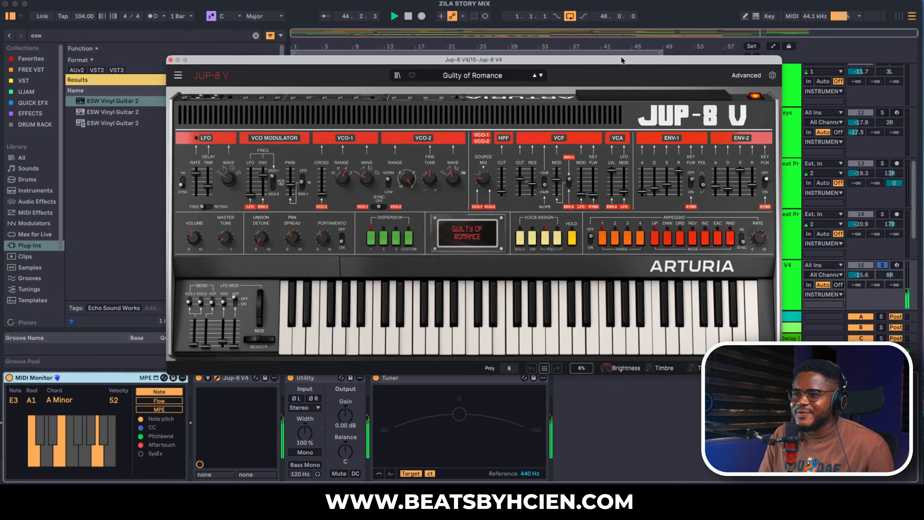
click(170, 59)
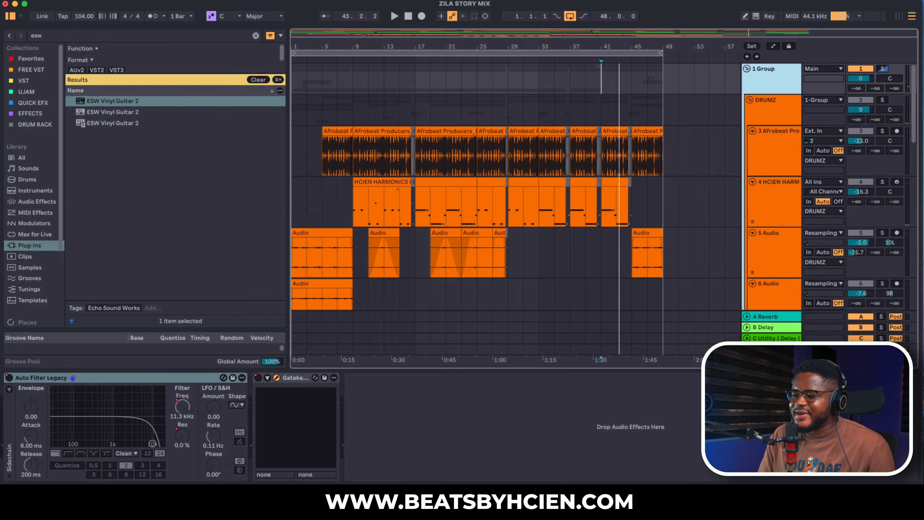
- Check the Gatekeeper plugin on the 1 Group, close its window, and show the plugin's Device On automation in the arrangement
drag(558, 132, 425, 138)
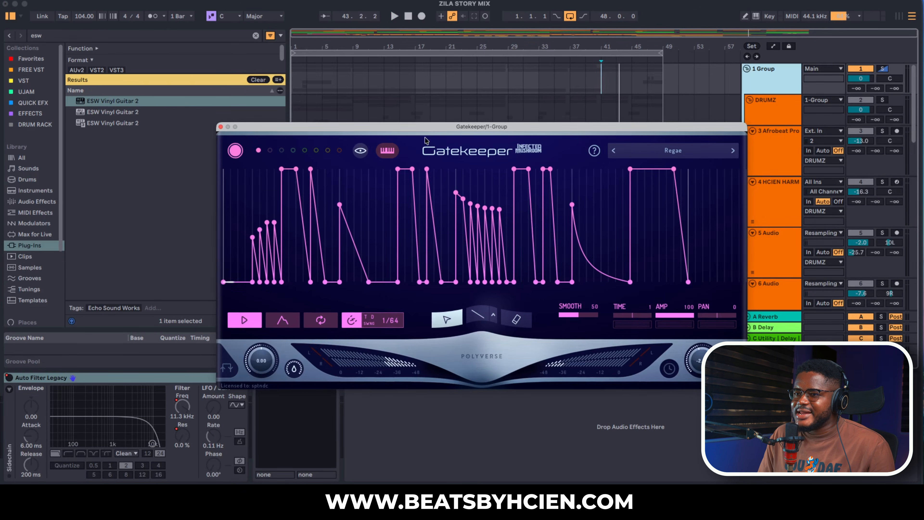
click(221, 127)
right_click(257, 379)
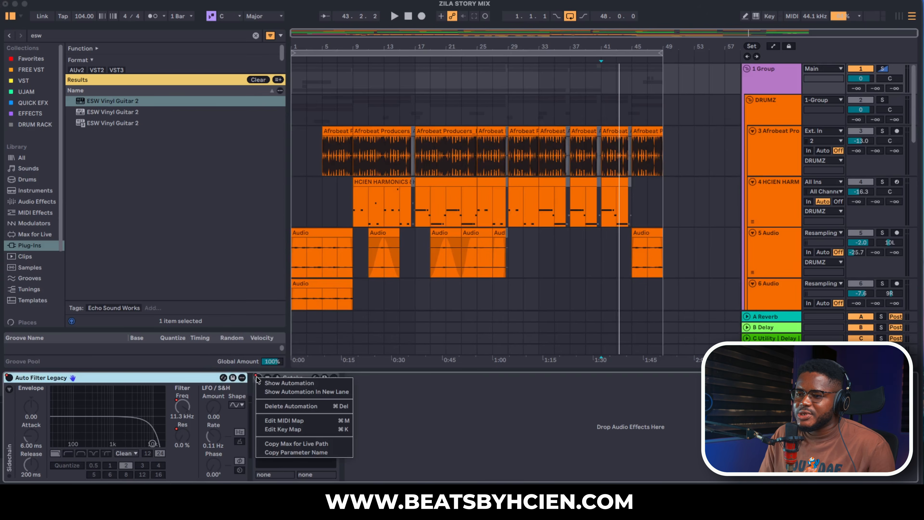
click(270, 383)
key(super+alt+l)
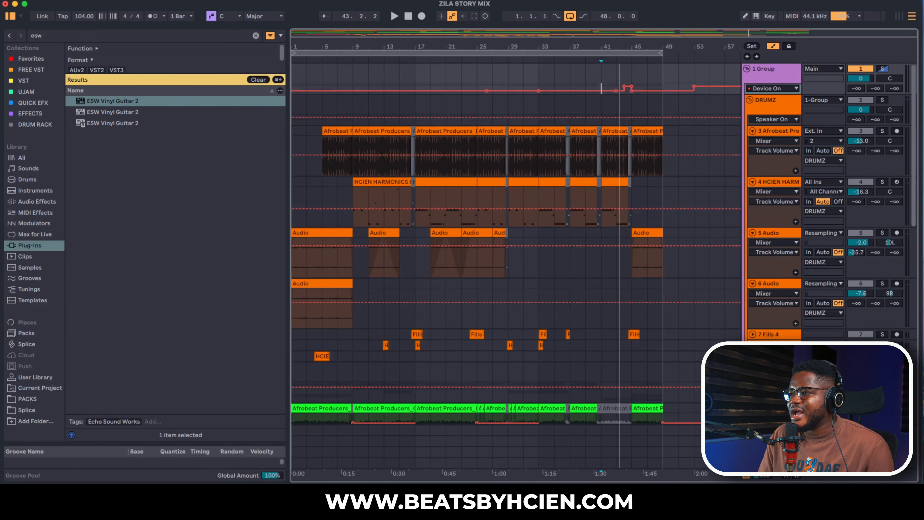
- Play from bar 41, examine the 1 Group's Device On automation up close around bars 44 to 45, and fold the DRUMZ group
key(space)
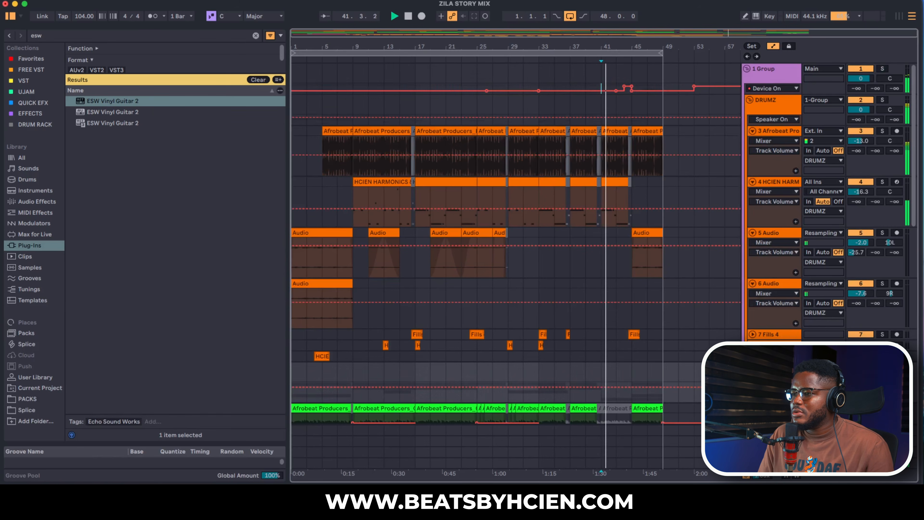
scroll(517, 266, down, 3)
scroll(662, 340, up, 3)
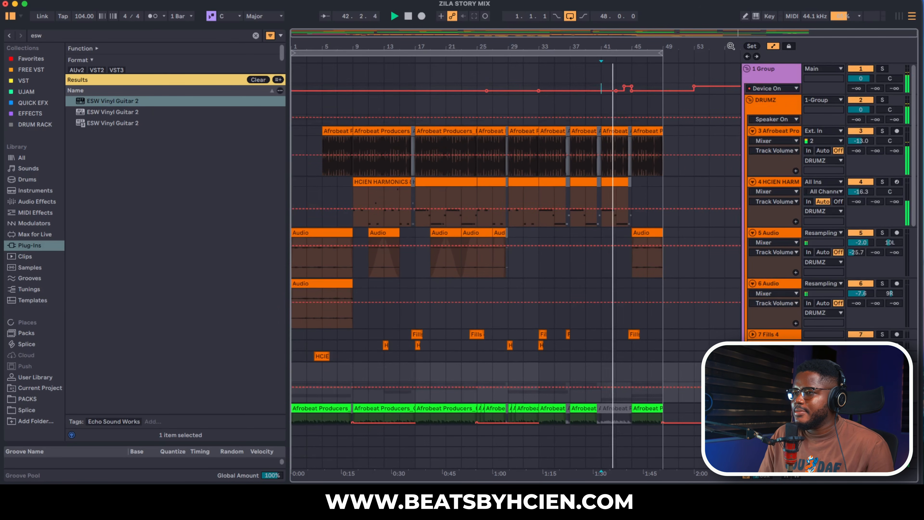
drag(648, 50, 586, 93)
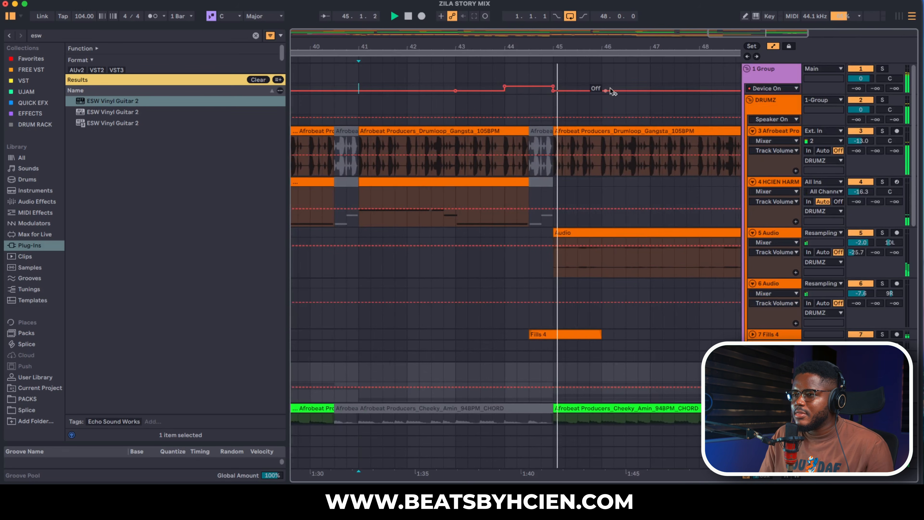
double_click(618, 42)
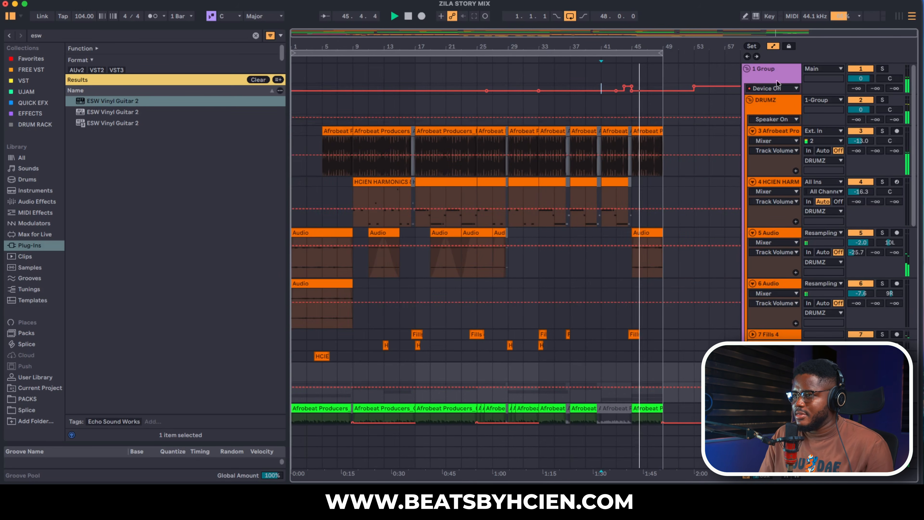
click(750, 99)
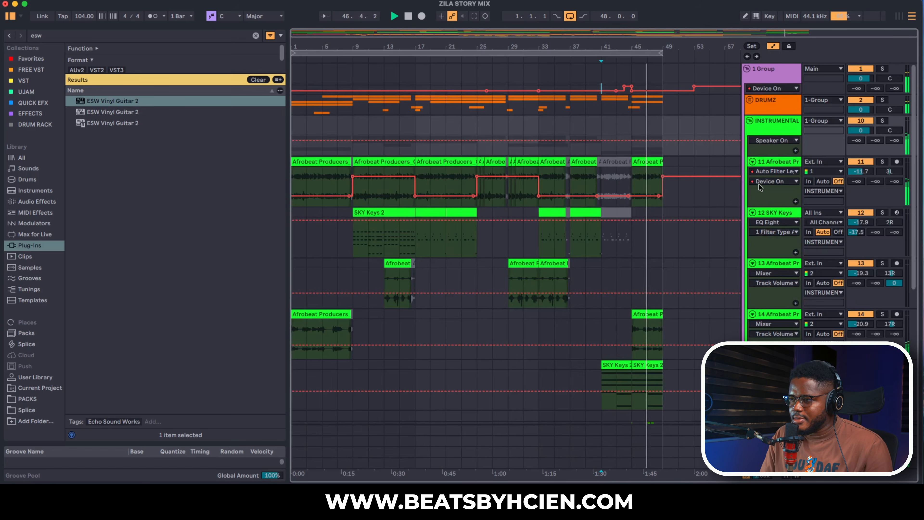